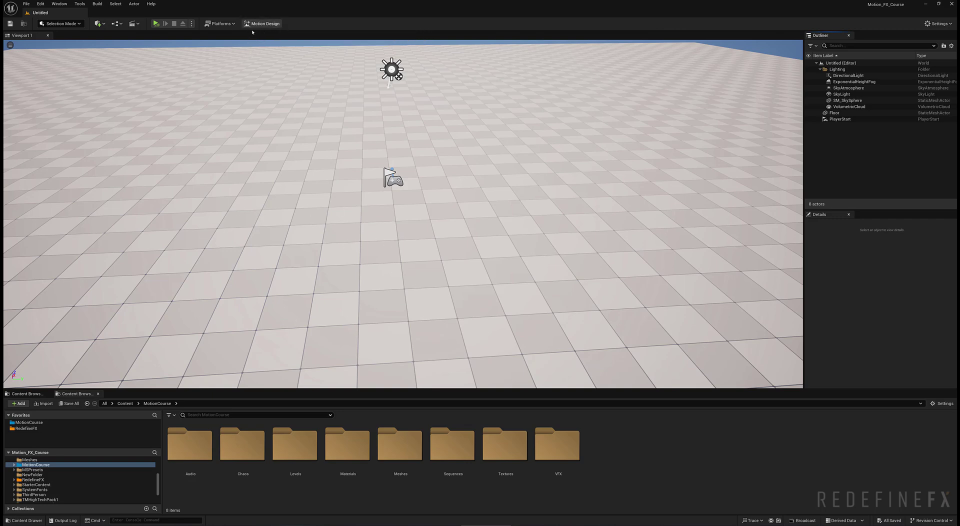
Step: Switch to Motion Design mode and draw a 2D rectangle of about 86 by 86 units on the floor area
click(266, 24)
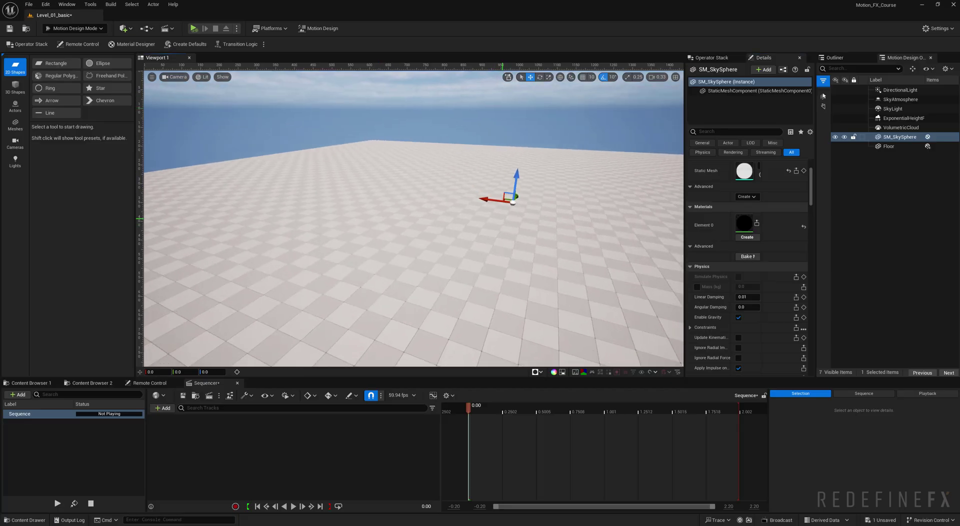
right_drag(502, 218, 520, 223)
click(56, 64)
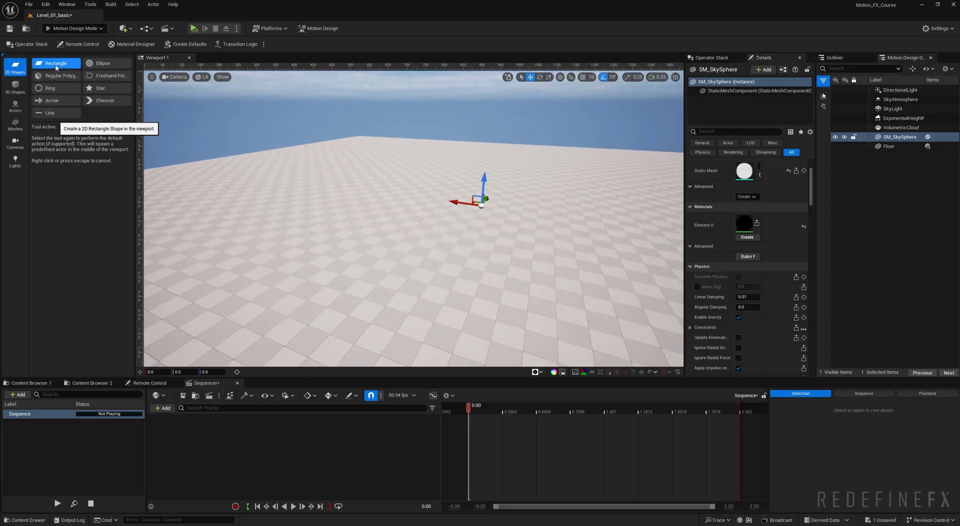
drag(427, 236, 460, 259)
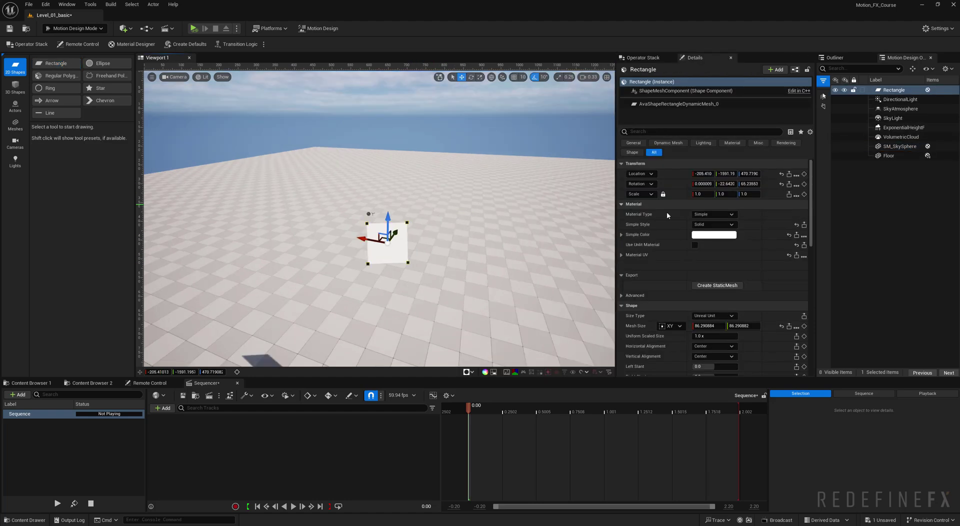
Step: Reset the rectangle's location and rotation, raise it above the floor, and set its Global Bevel Size to 10
click(780, 174)
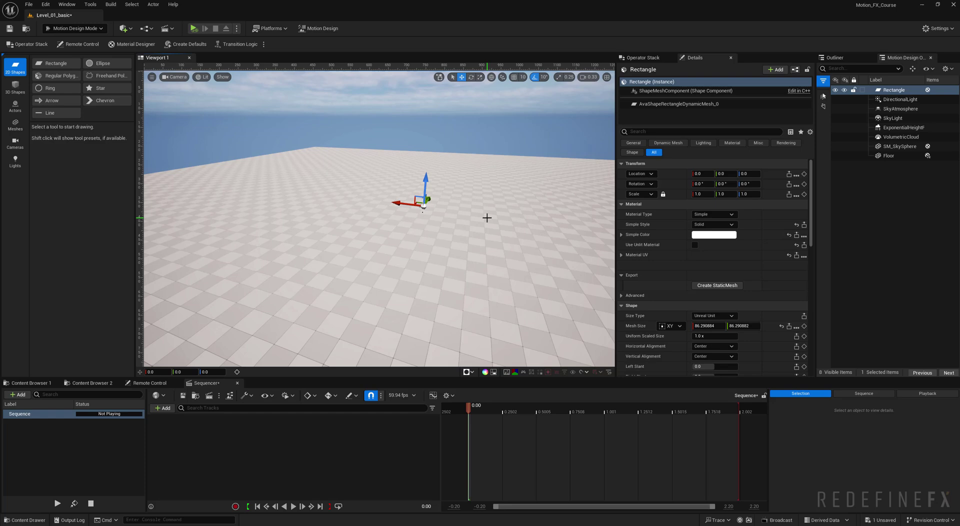
key(f)
scroll(713, 245, down, 2)
scroll(712, 244, down, 3)
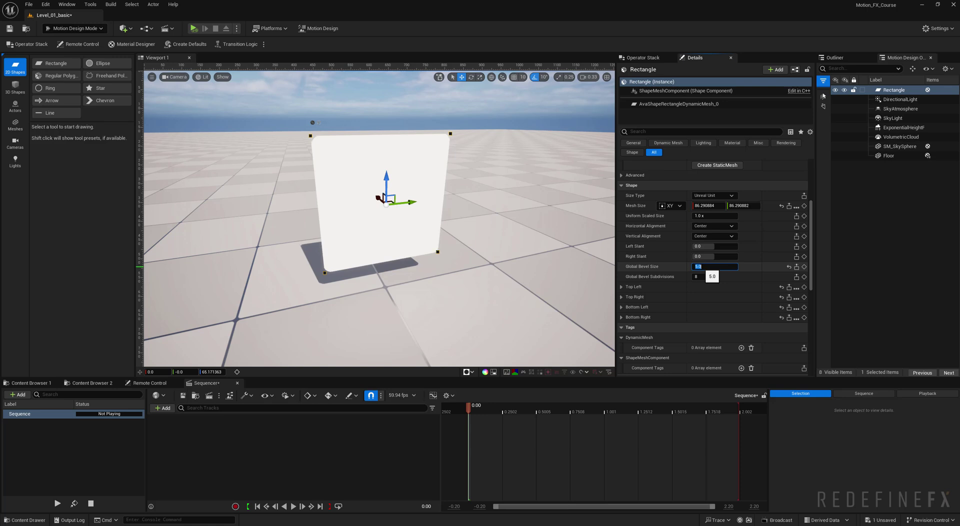
Step: Add an Extrude modifier to the rectangle with an extrude depth of 10 cm
click(643, 58)
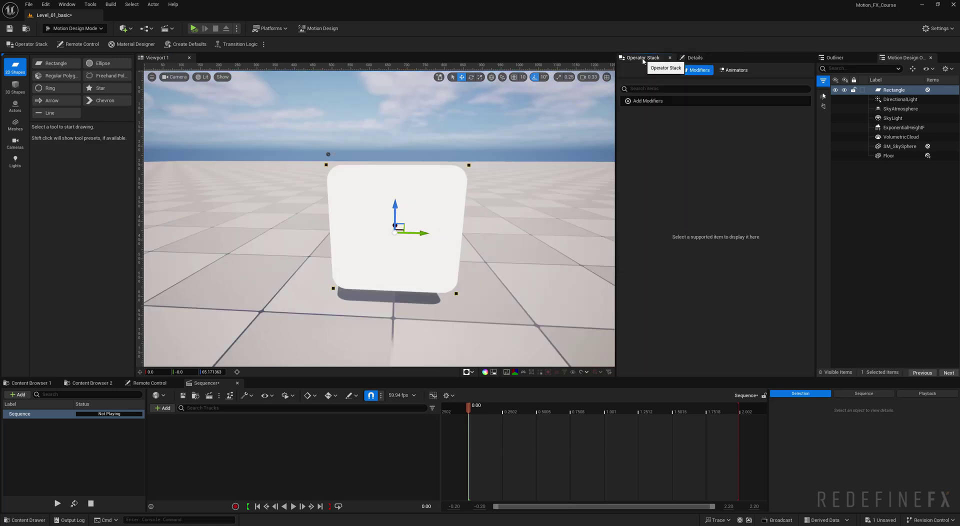
click(641, 103)
click(653, 219)
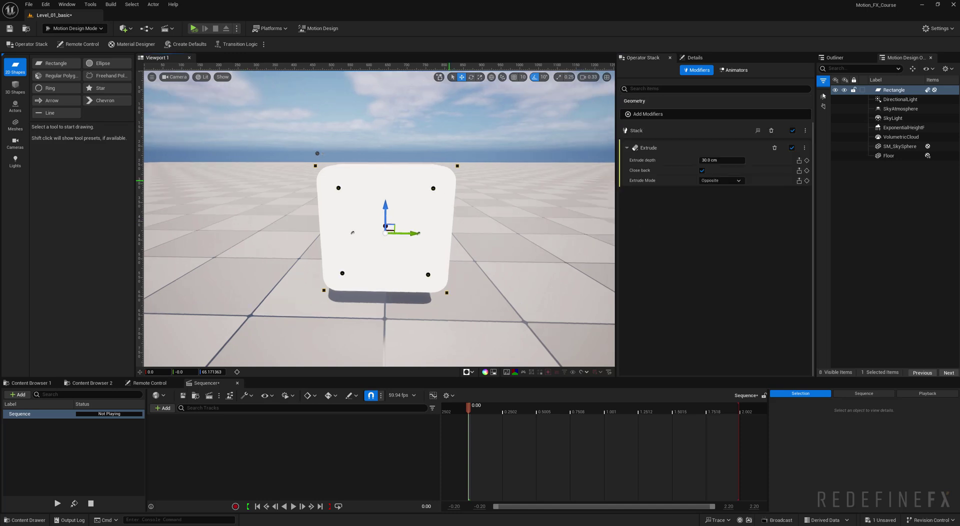
alt+drag(385, 228, 415, 211)
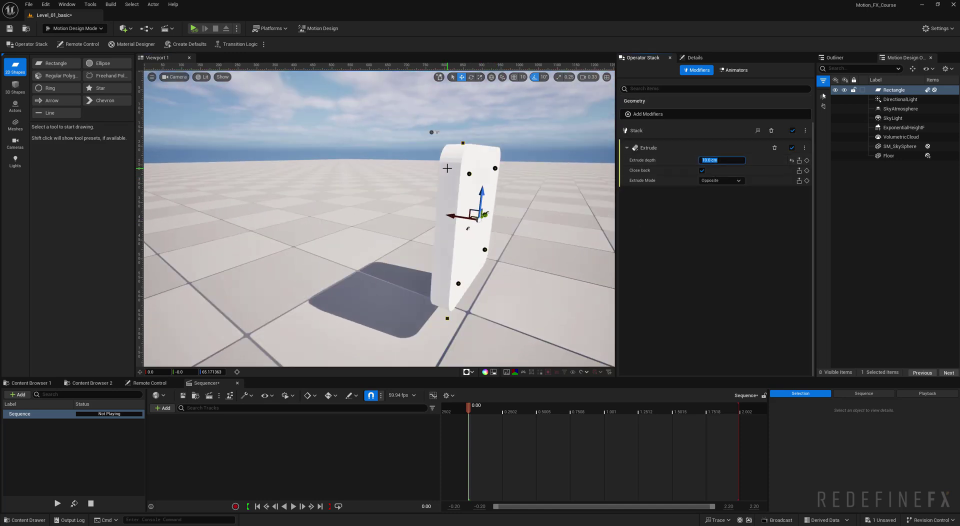
Step: Set the rectangle's Global Bevel Subdivisions to 16 to smooth its rounded corners
key(w)
right_drag(447, 169, 426, 213)
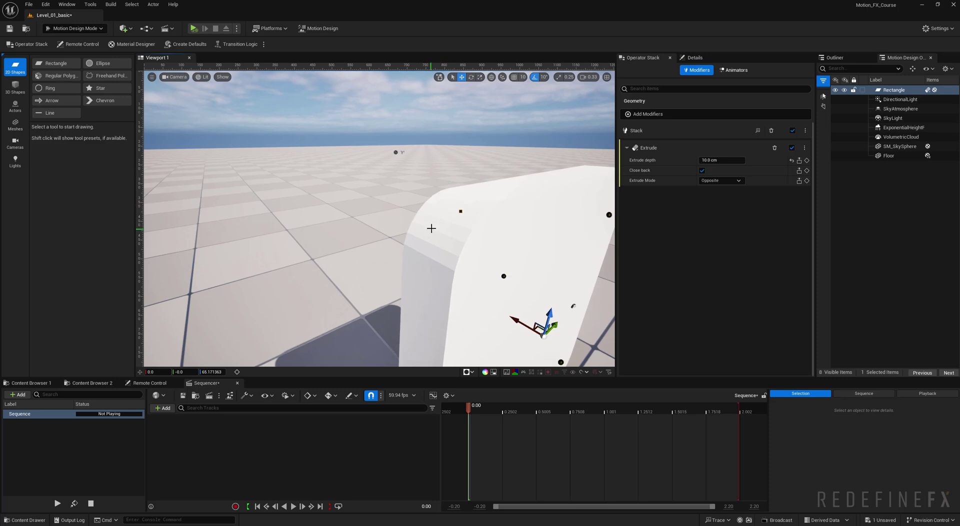
click(692, 58)
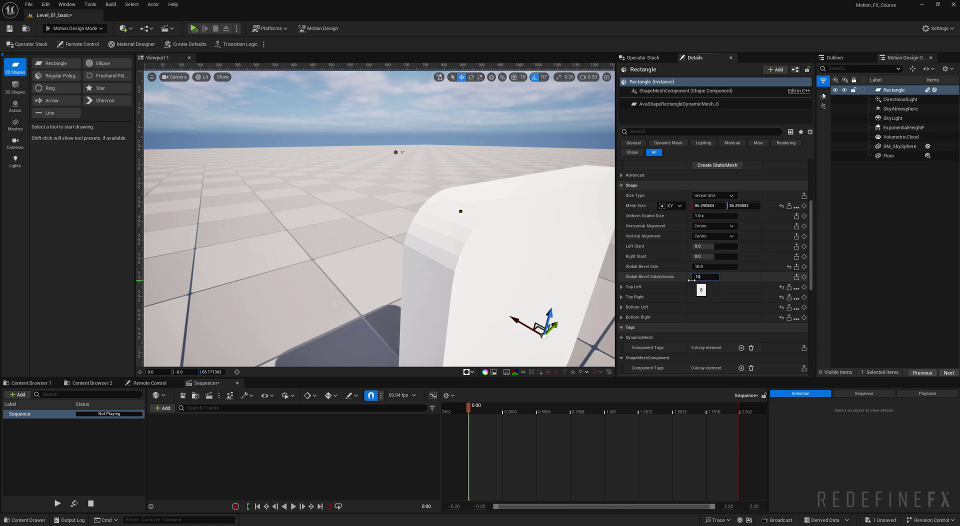
right_drag(525, 266, 484, 253)
key(d)
right_drag(600, 337, 499, 357)
key(f)
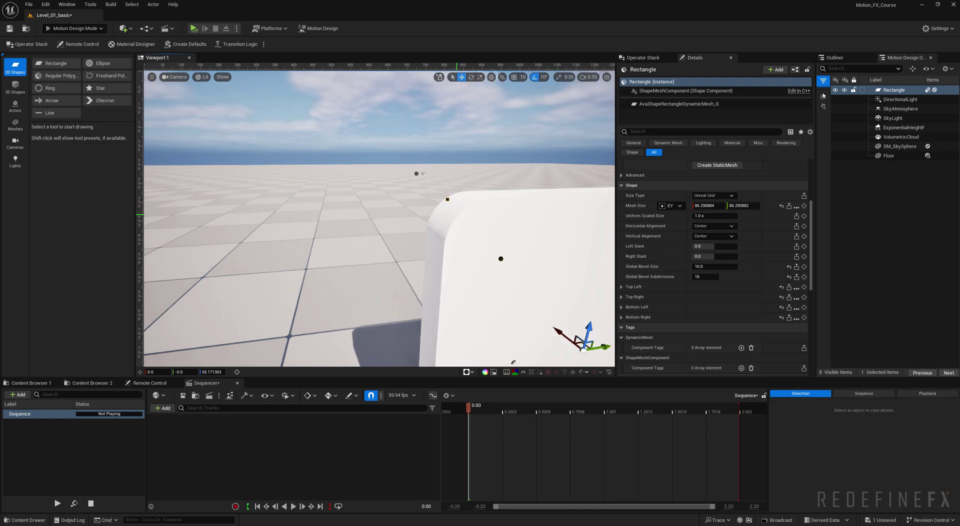
Step: Create a static mesh from the rectangle, saved as sm_tile in the MotionCourse Meshes folder
scroll(720, 275, up, 5)
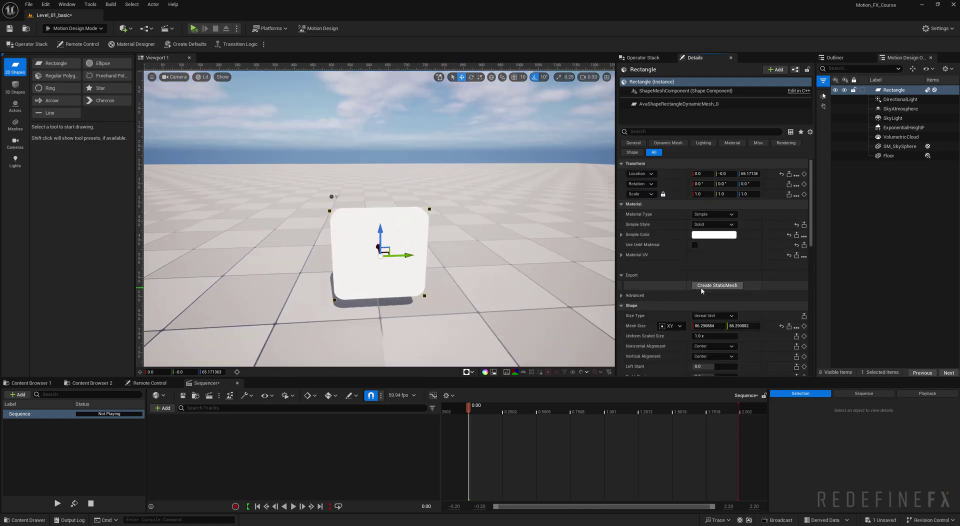
click(717, 285)
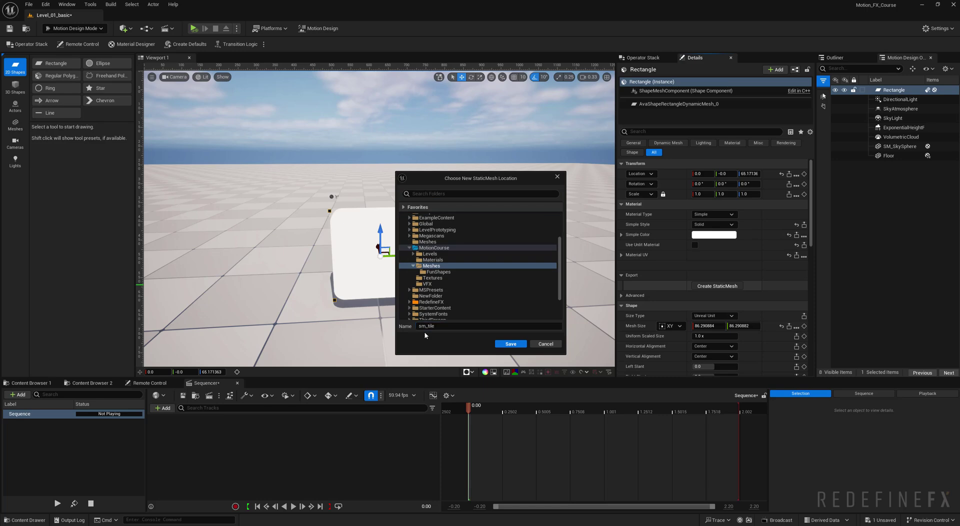
text(sm_tile)
key(Return)
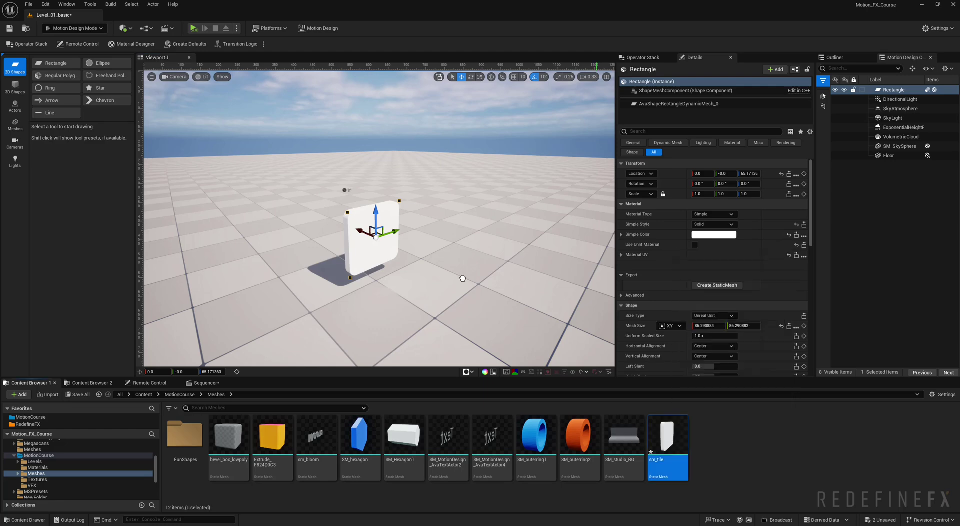
Step: Place the sm_tile mesh in the level above the floor and hide the original Rectangle
drag(463, 278, 110, 269)
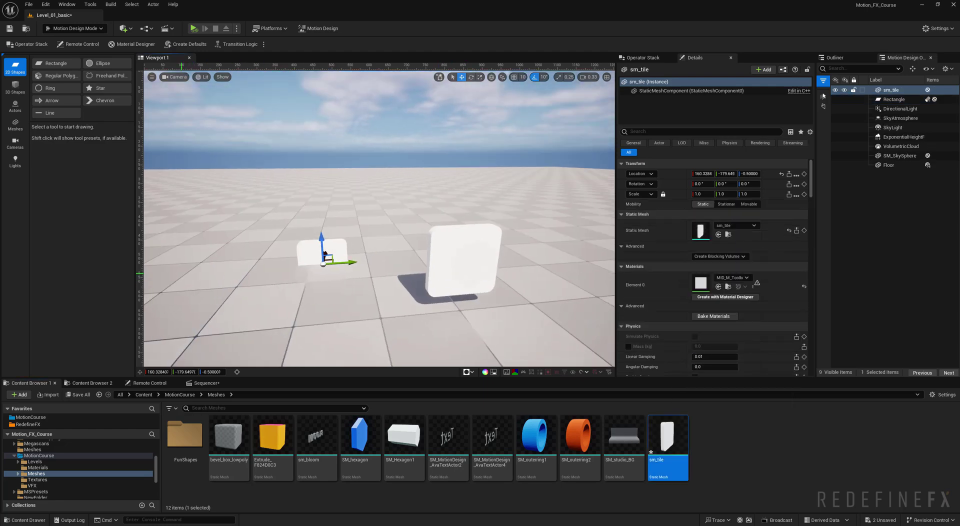
click(850, 99)
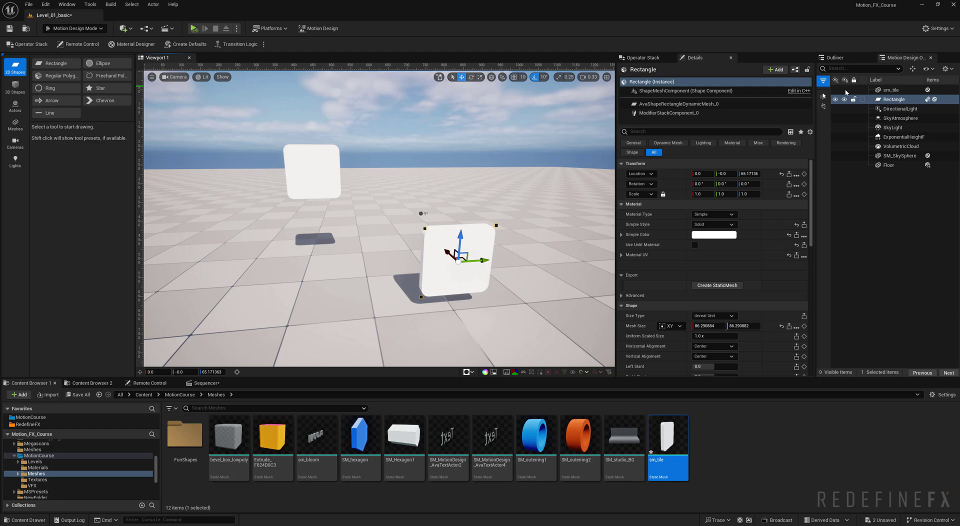
click(836, 100)
right_drag(406, 193, 358, 181)
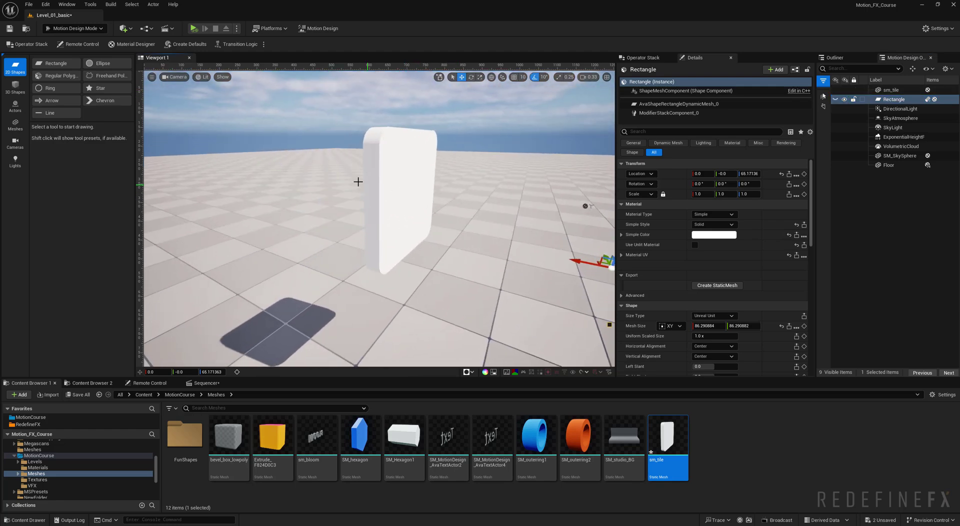
Step: Select the sm_tile mesh, switch to Modeling mode, and start the Edit Materials tool on it
click(387, 180)
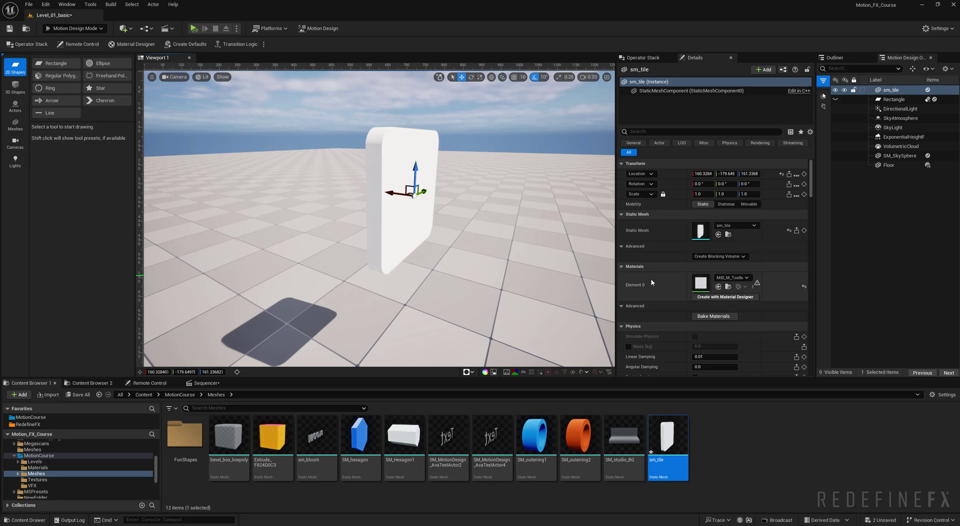
mouse_move(375, 247)
right_down()
mouse_move(378, 196)
mouse_move(318, 201)
mouse_move(374, 239)
right_up()
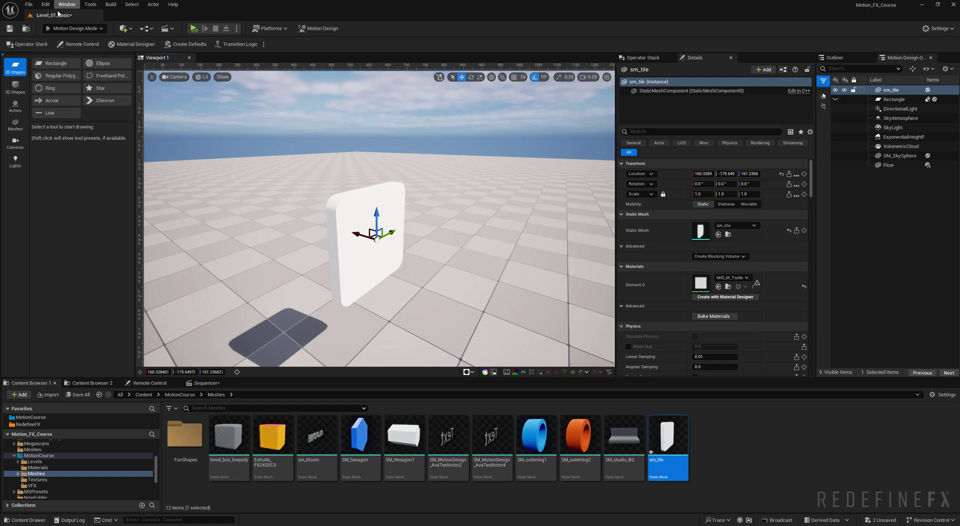
click(70, 28)
click(70, 72)
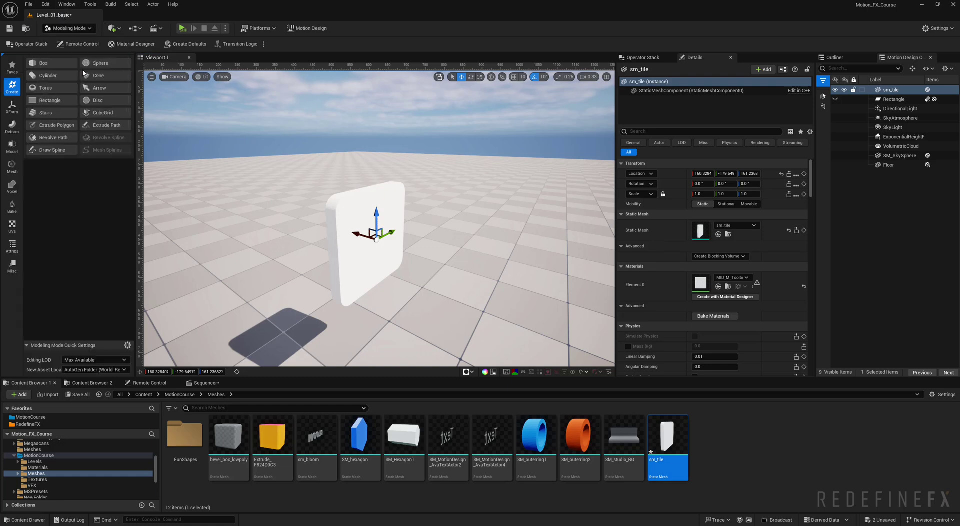
click(13, 246)
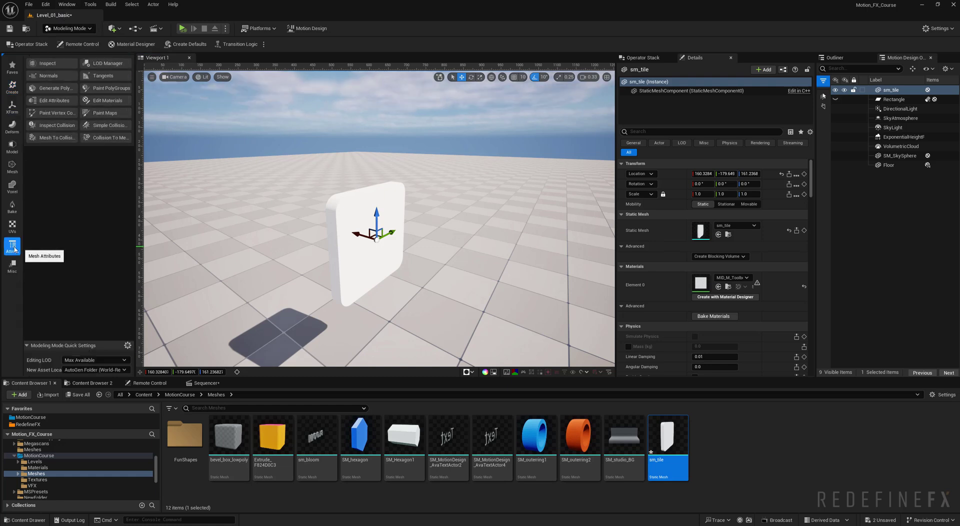
click(94, 100)
key(f)
drag(134, 243, 180, 244)
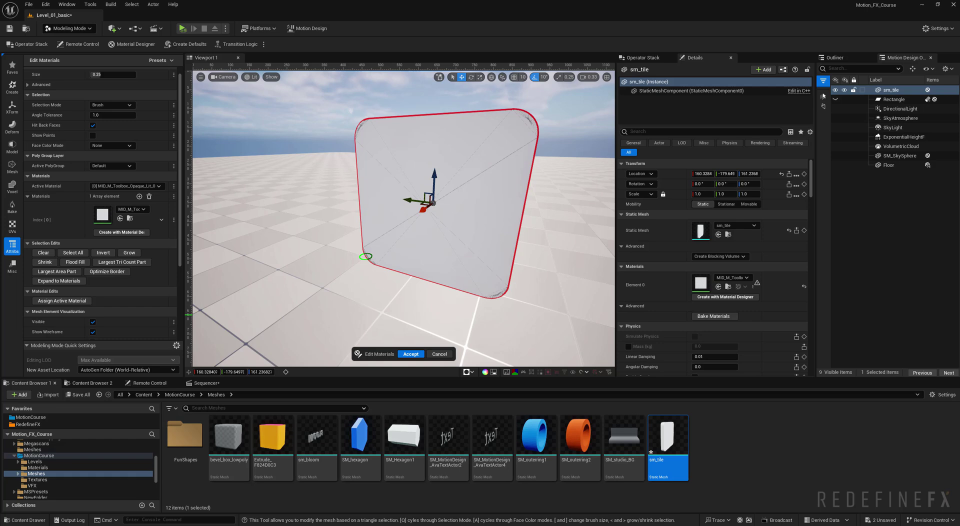
Step: Add a second material slot to the tile, assigning MI_basic1 to index 0 and MI_basic2 to index 1
click(139, 197)
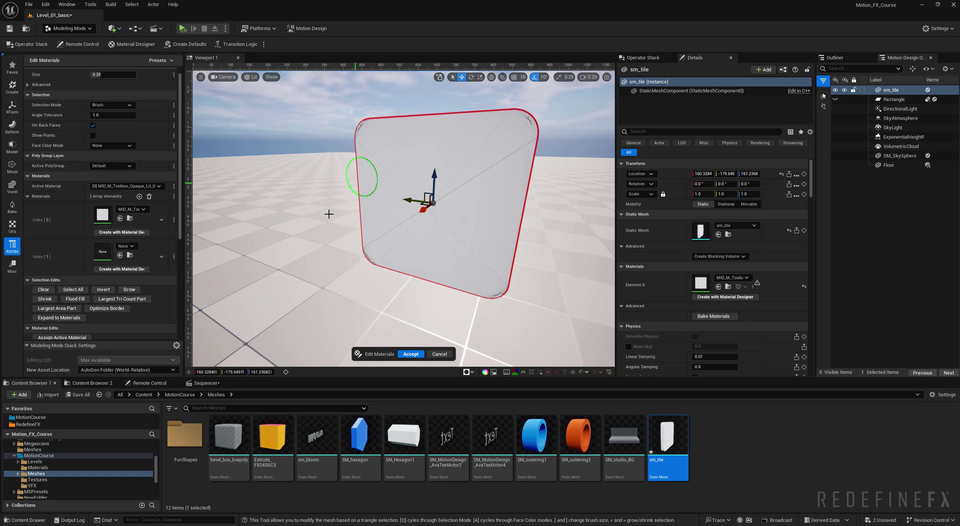
click(37, 468)
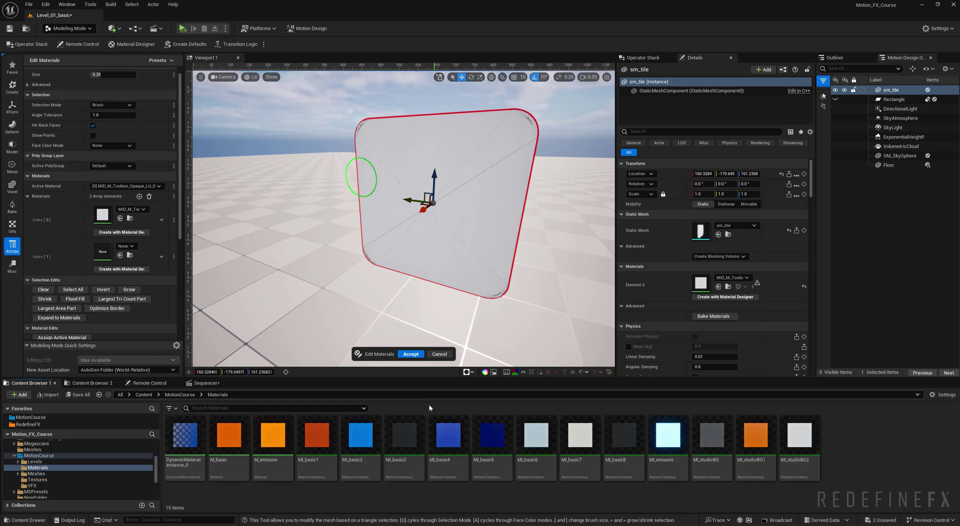
drag(317, 434, 102, 215)
drag(361, 435, 101, 251)
Step: Make MI_basic2 the active material and brush-select all triangles of the tile's large front face
alt+drag(400, 200, 360, 200)
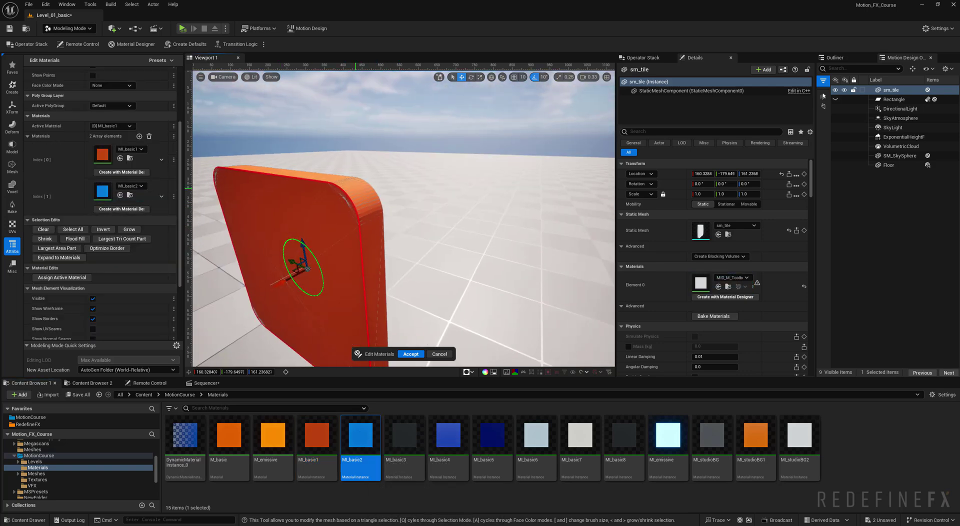
alt+drag(410, 189, 355, 189)
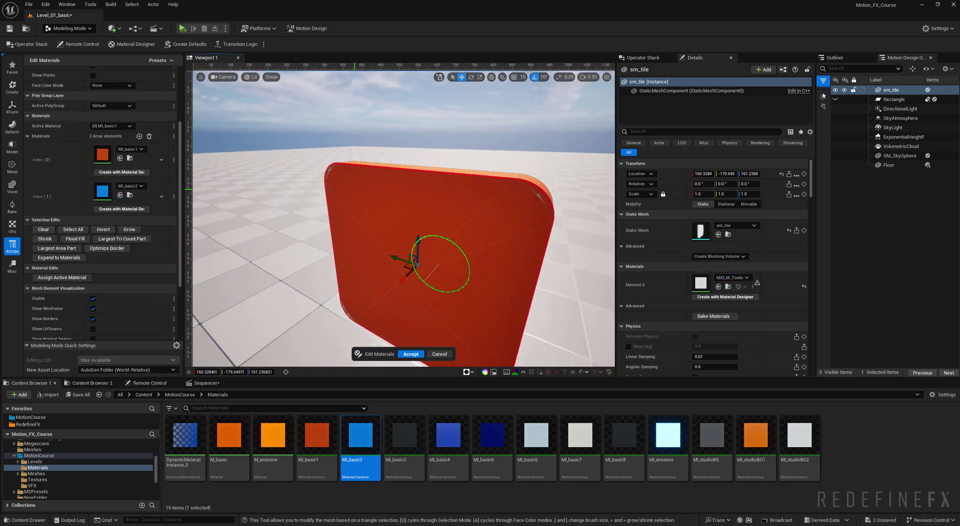
alt+drag(440, 269, 445, 245)
alt+drag(500, 216, 531, 215)
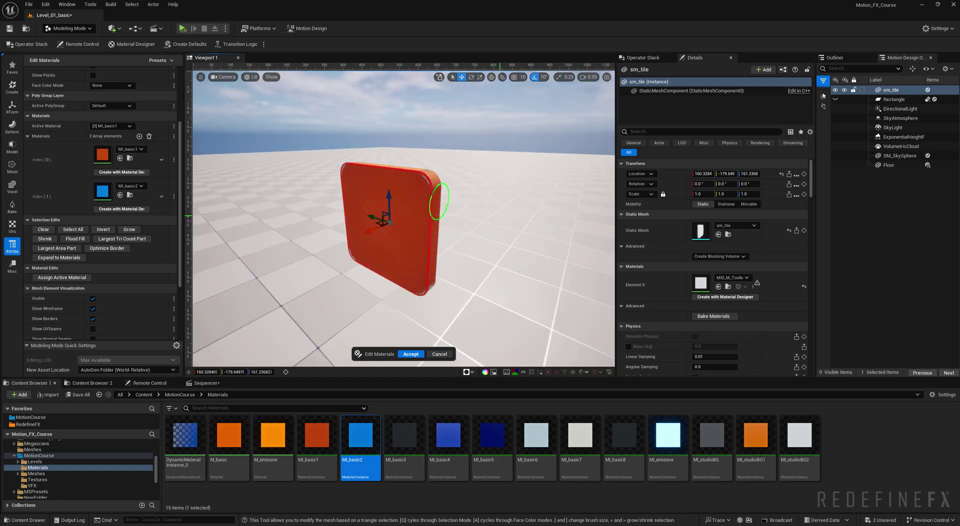
right_drag(500, 215, 510, 210)
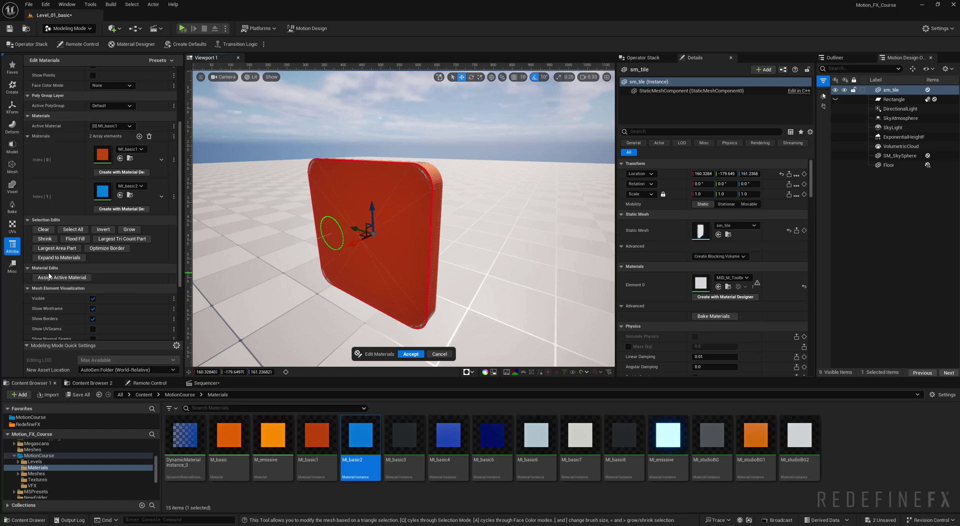
click(105, 127)
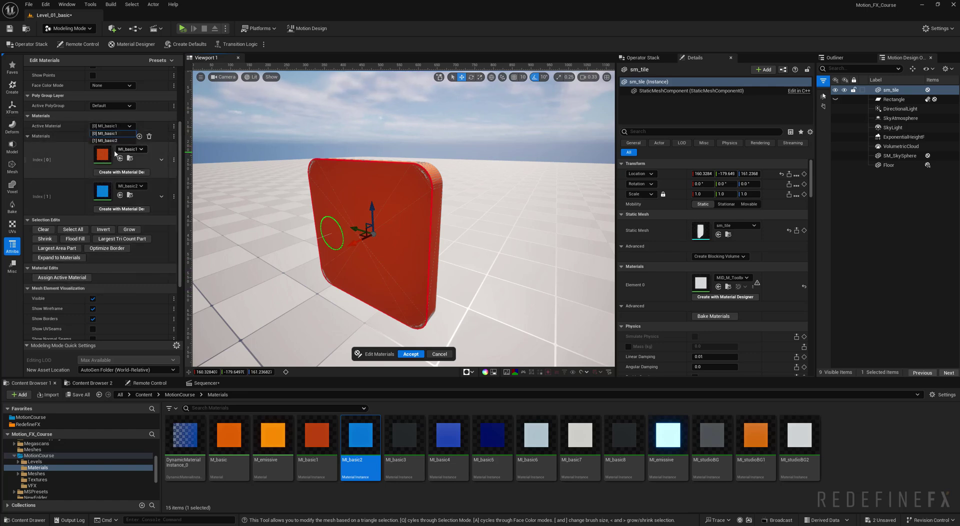
click(104, 140)
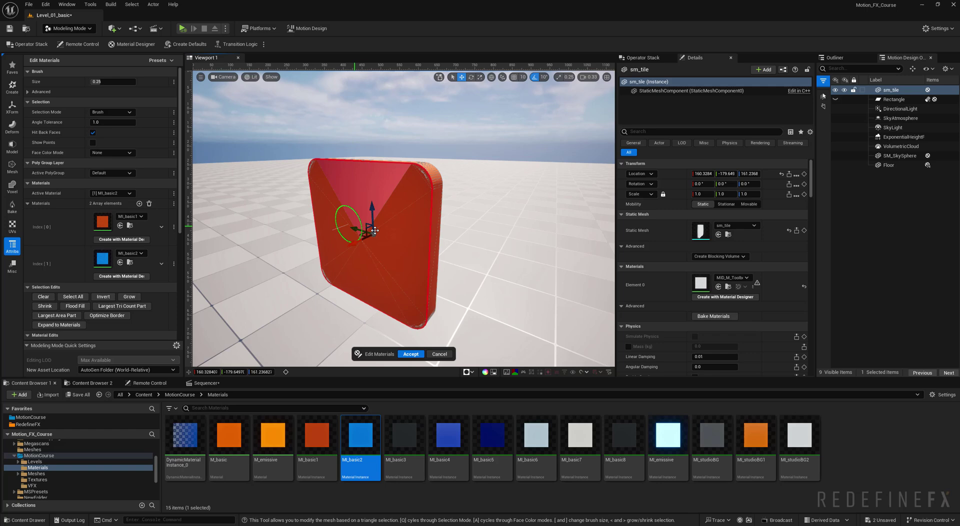
mouse_move(408, 208)
mouse_down()
mouse_move(399, 209)
mouse_move(399, 265)
mouse_move(417, 181)
mouse_up()
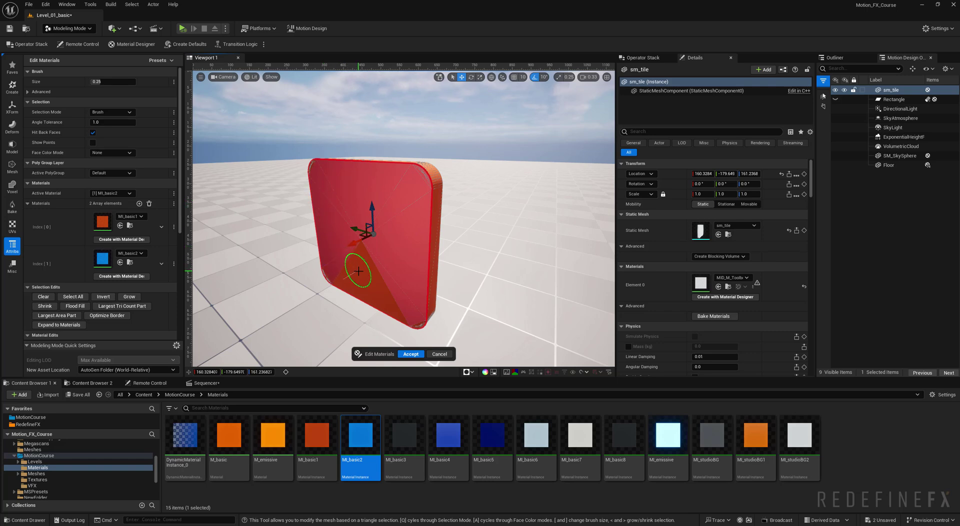
drag(359, 272, 393, 299)
Step: Assign the active material MI_basic2 to the selected front face and accept the material edits
mouse_move(412, 316)
right_down()
mouse_move(428, 307)
mouse_move(433, 270)
right_up()
right_drag(417, 193, 339, 193)
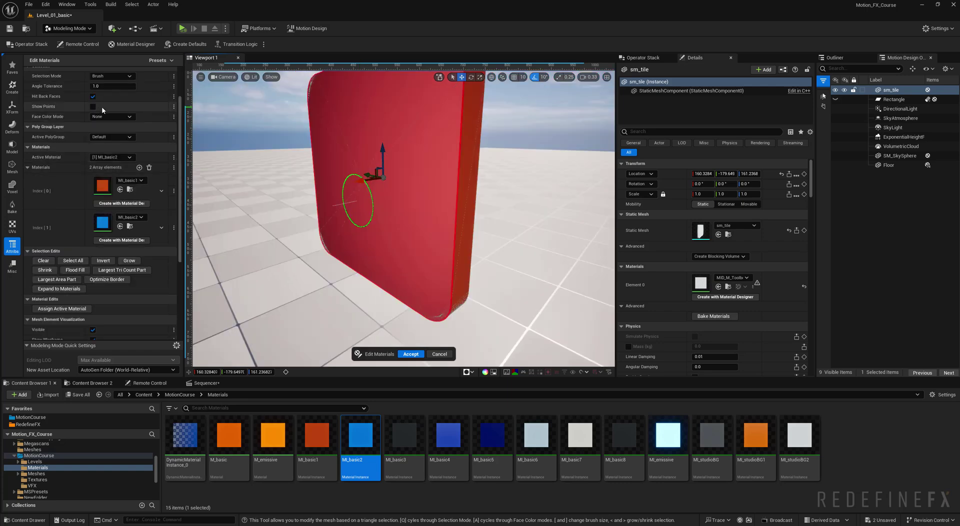
scroll(103, 110, down, 3)
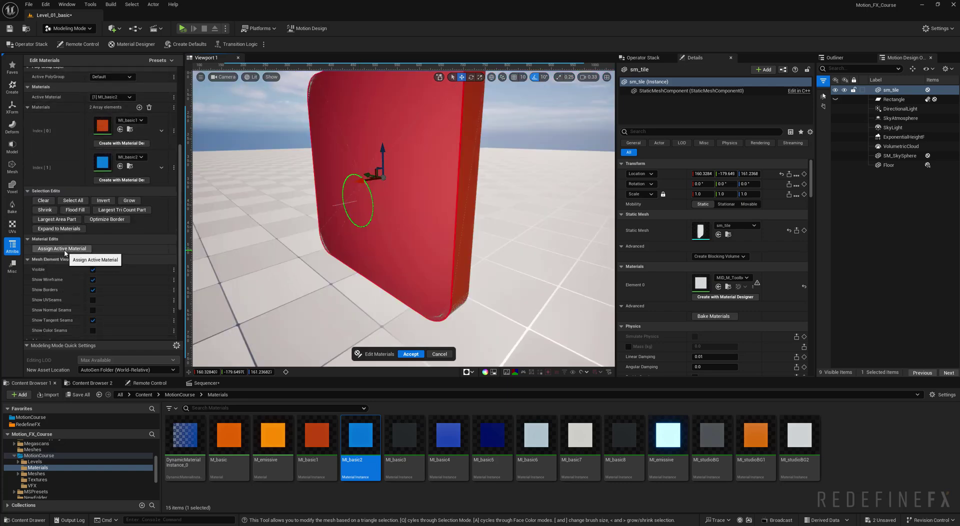
click(64, 251)
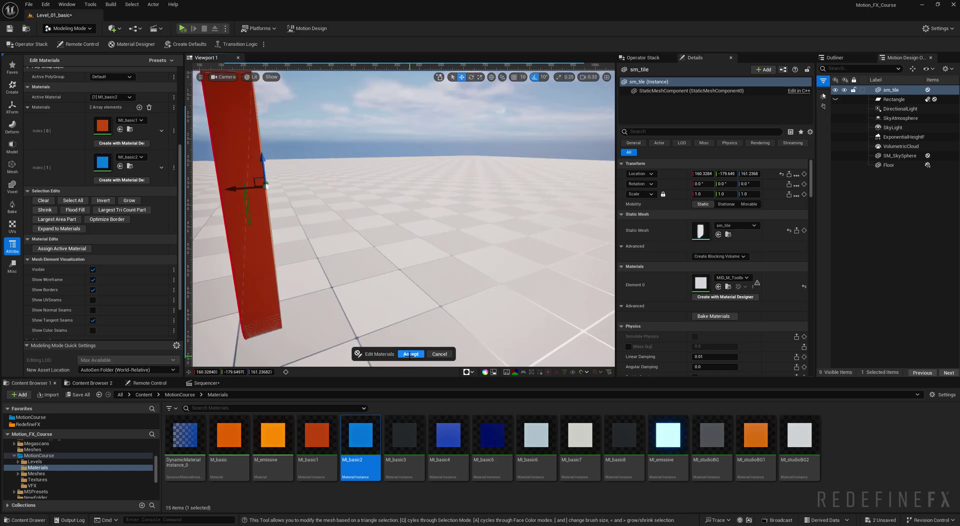
click(410, 354)
right_drag(408, 355, 380, 352)
Step: Switch from Modeling mode to Motion Design mode and bring the tile's blue front face into view
click(75, 29)
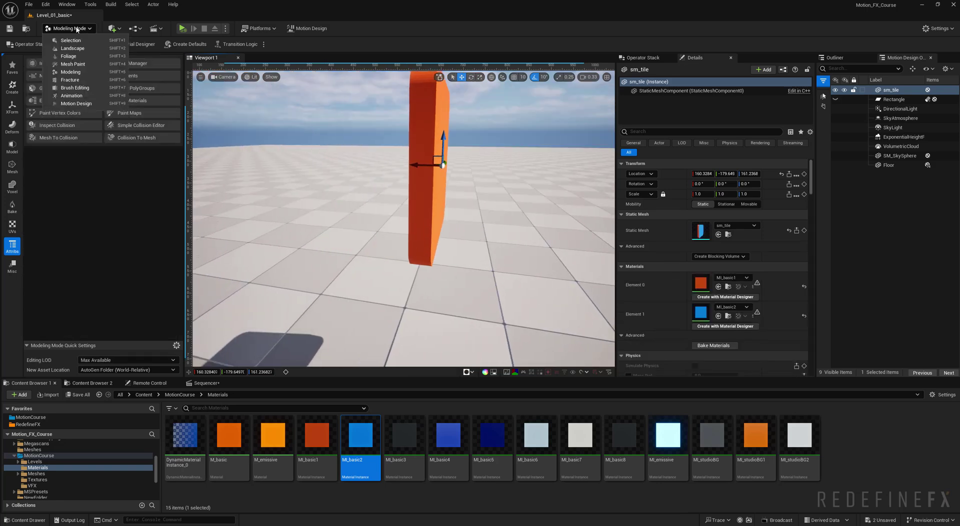
click(73, 105)
right_drag(380, 200, 541, 183)
click(501, 200)
alt+drag(541, 183, 439, 185)
right_drag(439, 185, 303, 138)
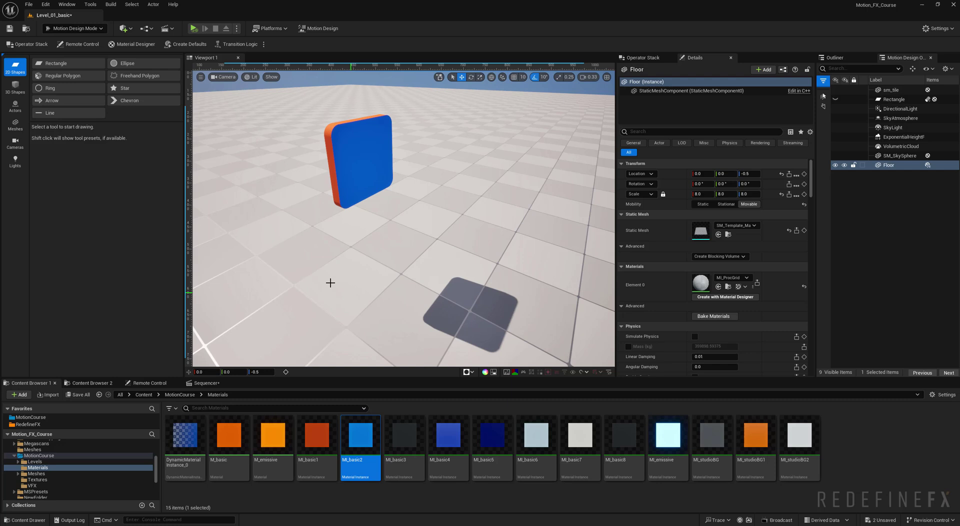
Step: Place a Cloner actor in the level beside the tile and reset its rotation to default
click(16, 106)
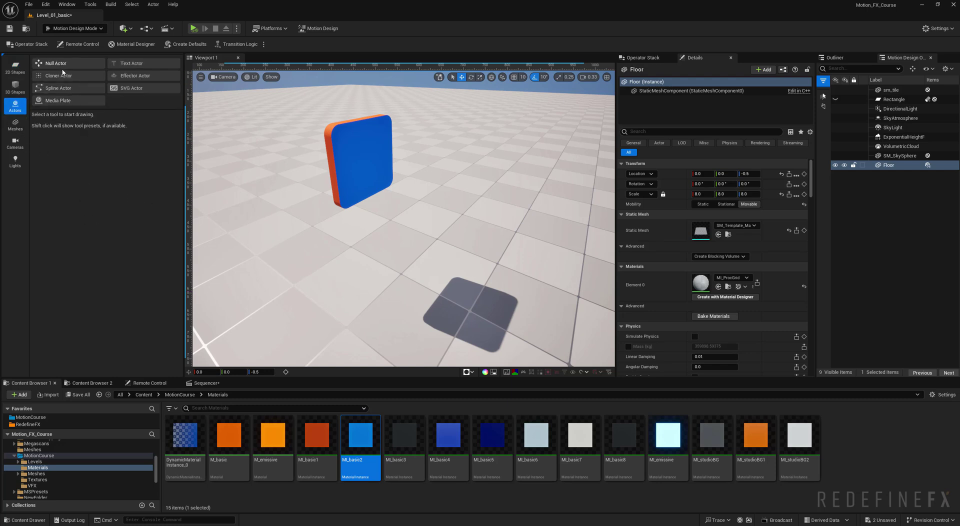
drag(62, 73, 463, 193)
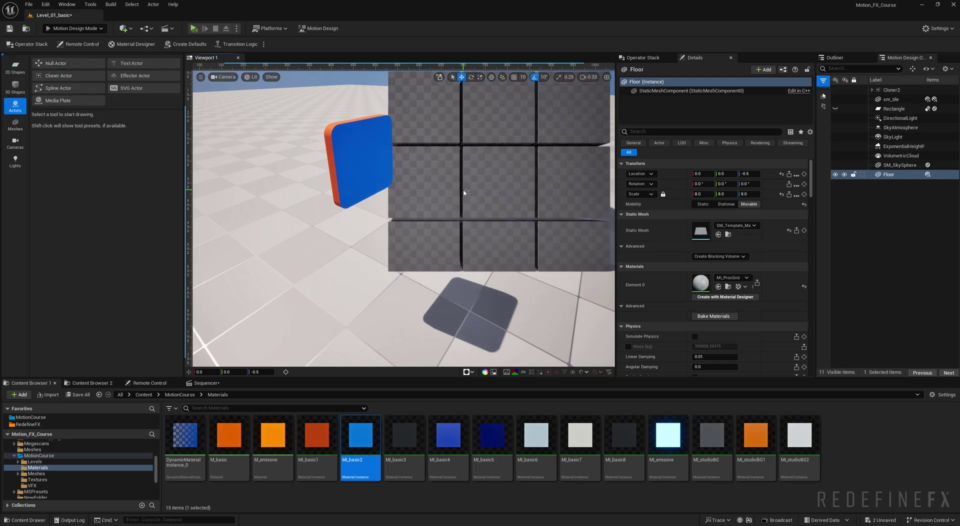
click(782, 186)
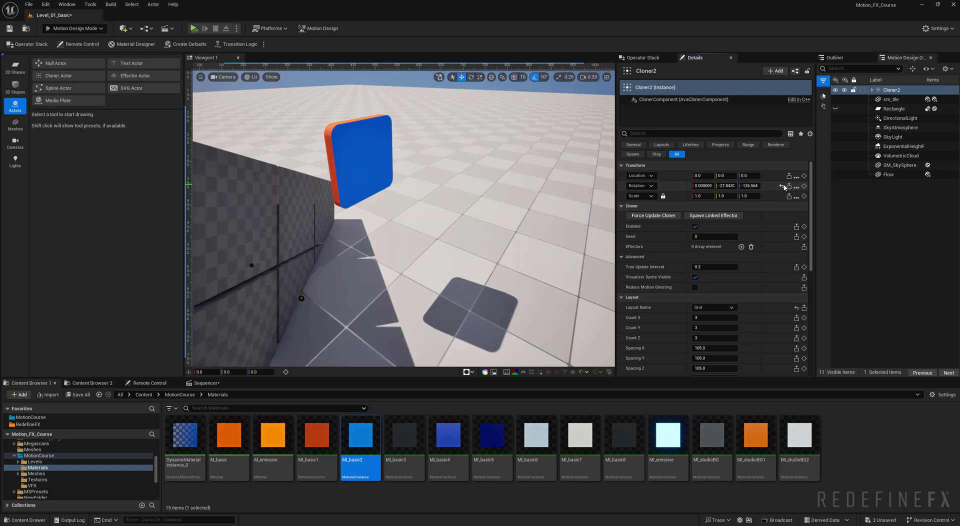
Step: Nest sm_tile under Cloner2 as a clone source and delete the cloner's DefaultCube
key(ctrl+z)
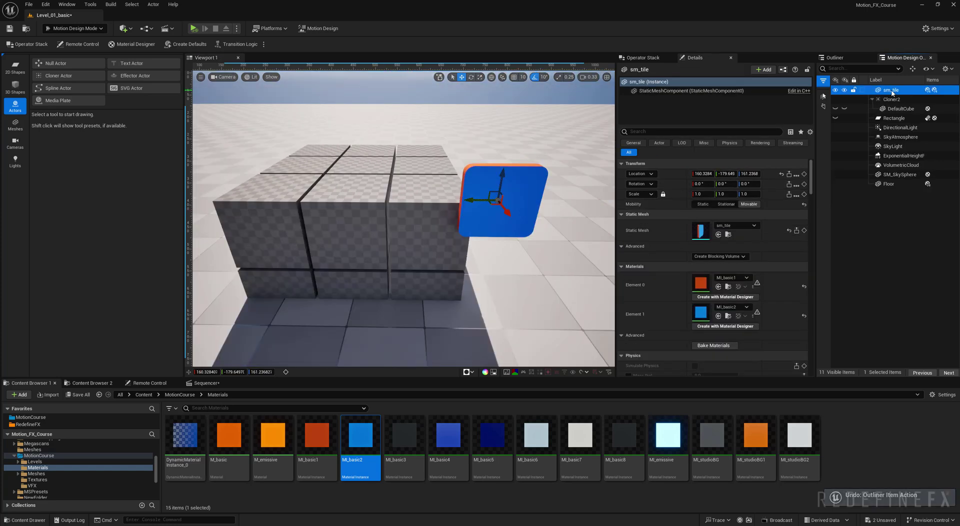
drag(893, 93, 892, 100)
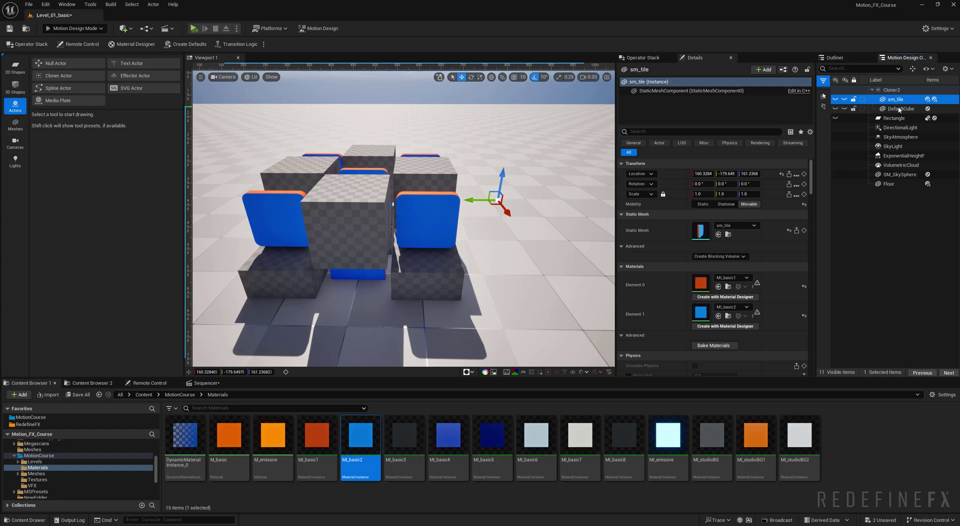
click(900, 109)
key(Delete)
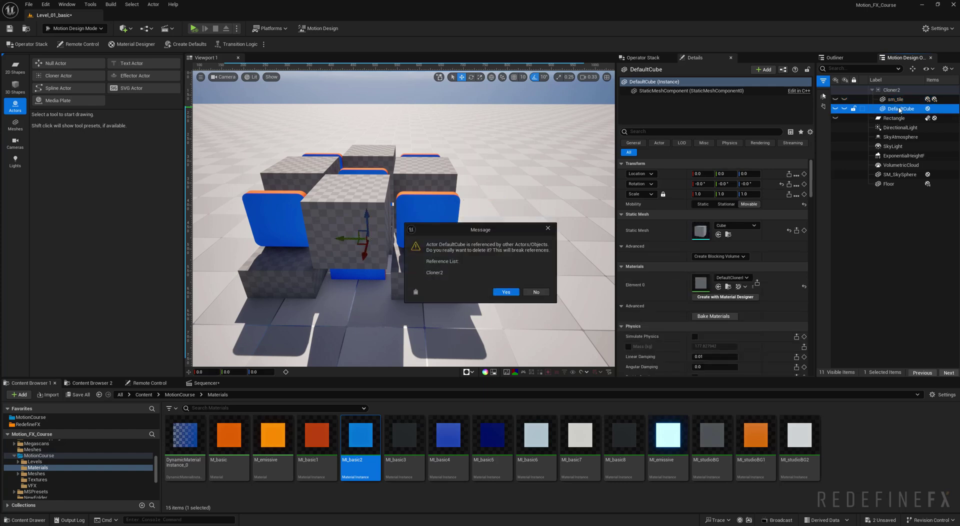
key(Return)
alt+drag(349, 216, 425, 236)
right_drag(340, 224, 300, 224)
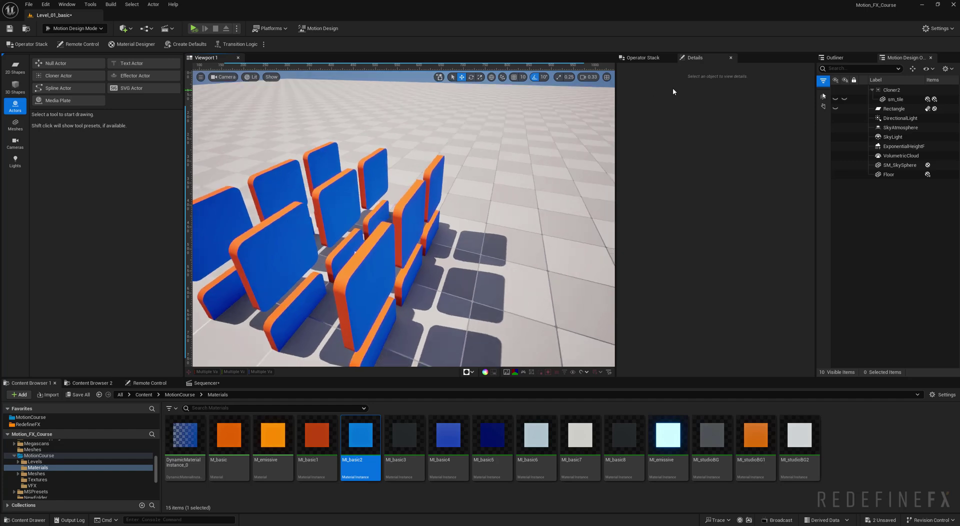
Step: Rotate sm_tile a negative quarter turn about Y so the cloned tiles lie flat with their orange side up
click(893, 99)
click(722, 184)
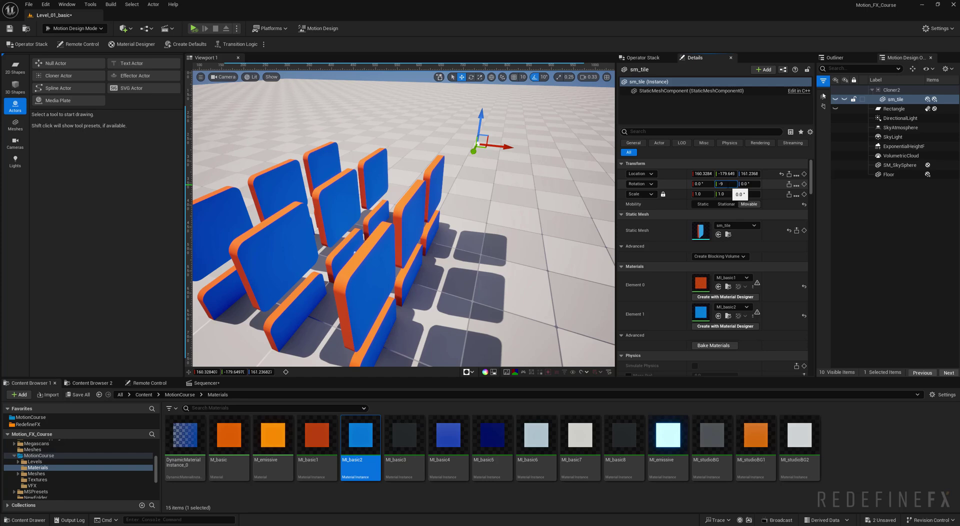
key(Return)
Step: Set Cloner2's Count Z to 0 and raise the cloner to a height of about 39.6
click(892, 90)
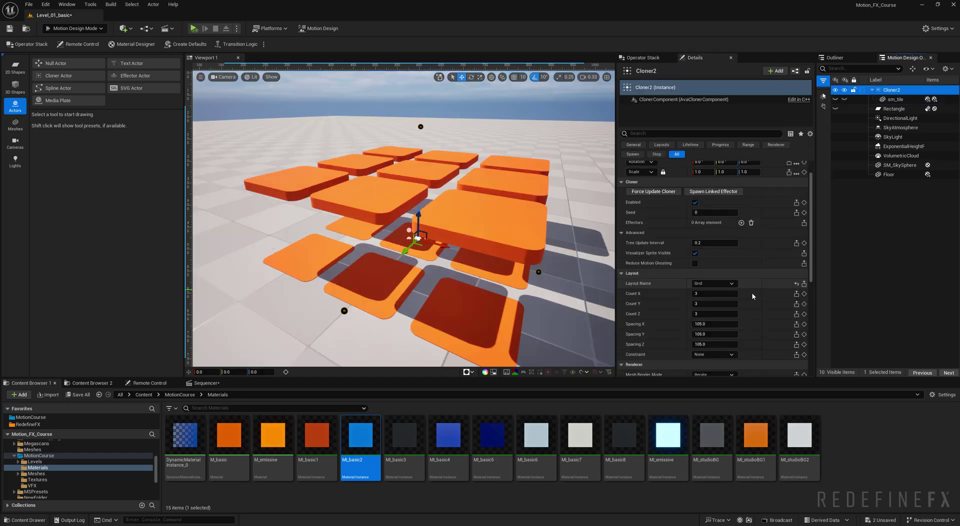
click(723, 315)
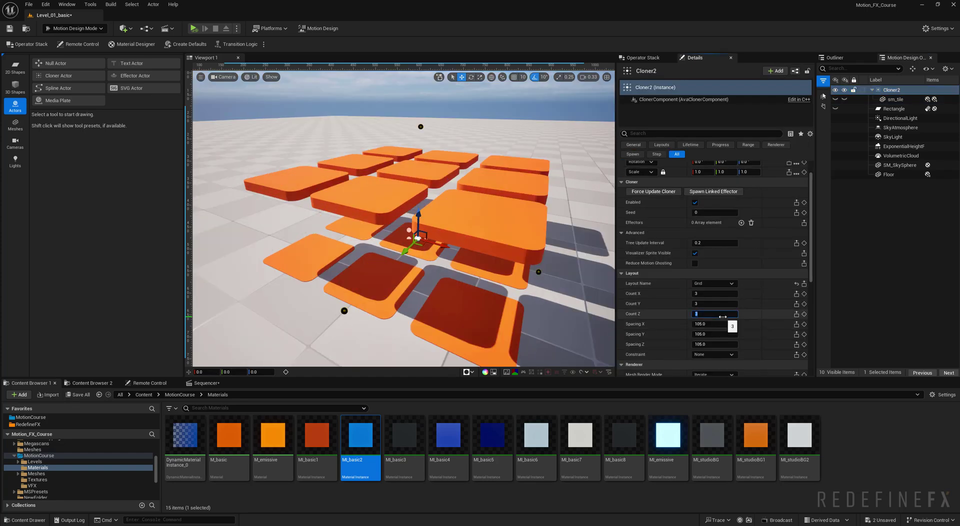
text(1)
key(Return)
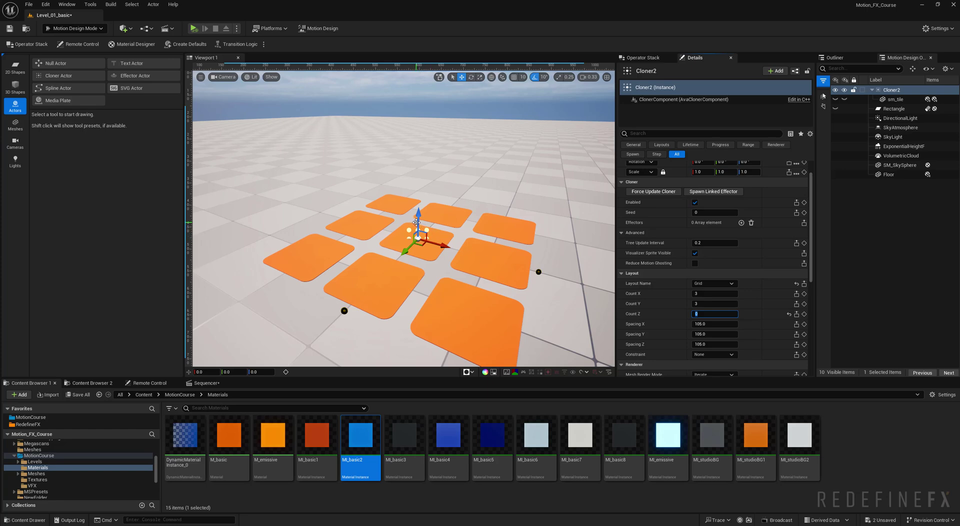
key(Return)
Step: Set the cloner grid's Count X and Count Y to 30 each
click(715, 294)
text(30)
click(716, 303)
text(30)
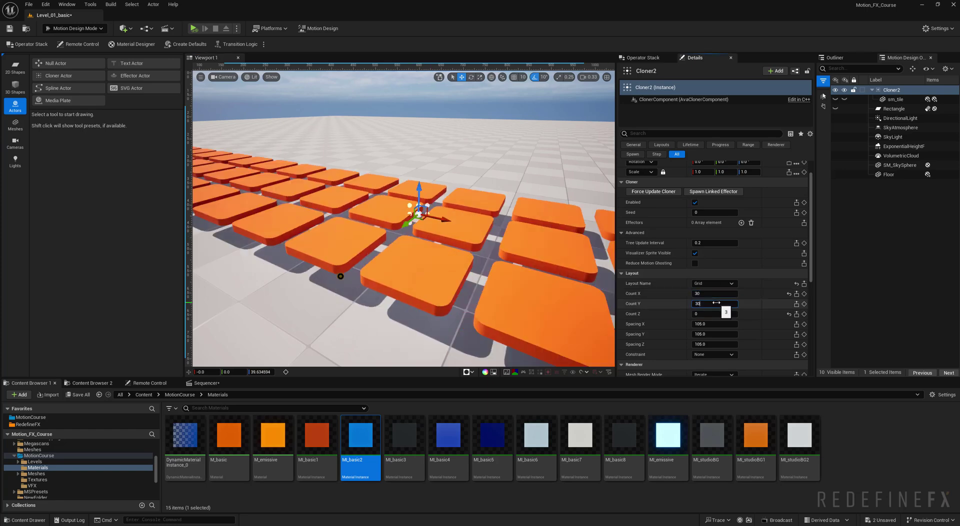
key(Return)
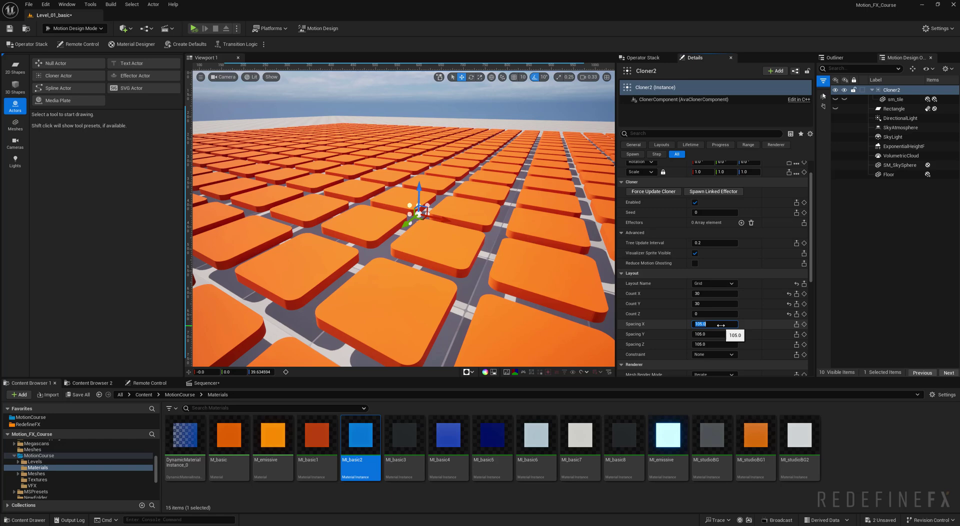
Step: Tighten the gaps between the tiles by setting the cloner's Spacing X and Spacing Y to 88
text(80)
key(Return)
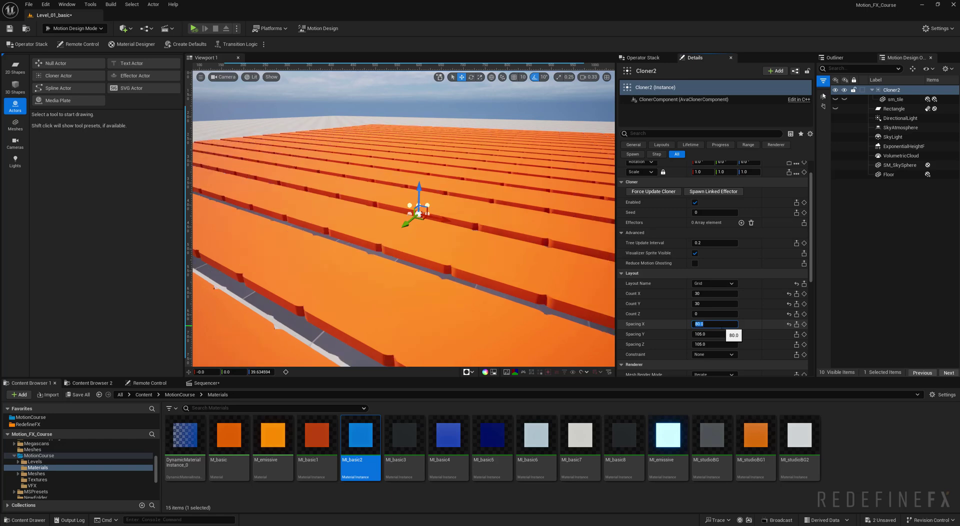
text(90)
key(Return)
text(85)
key(Return)
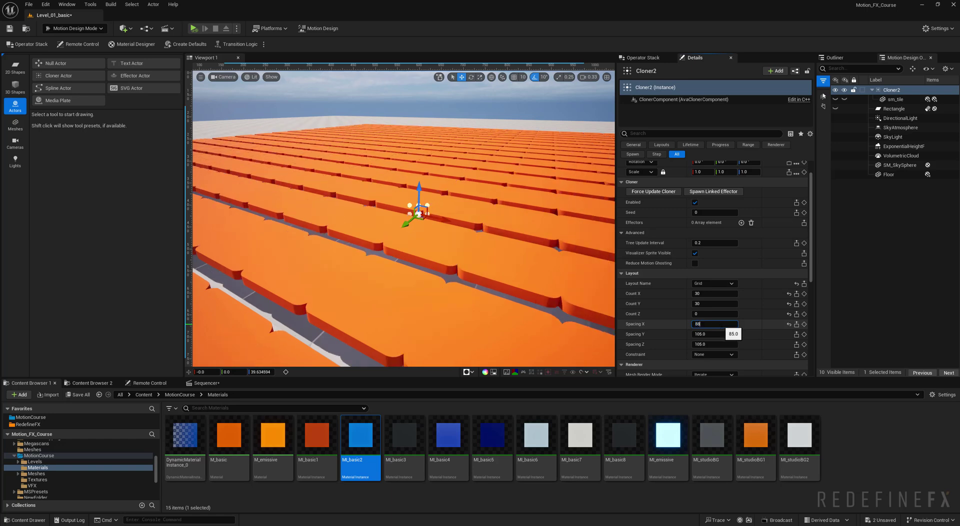
key(Return)
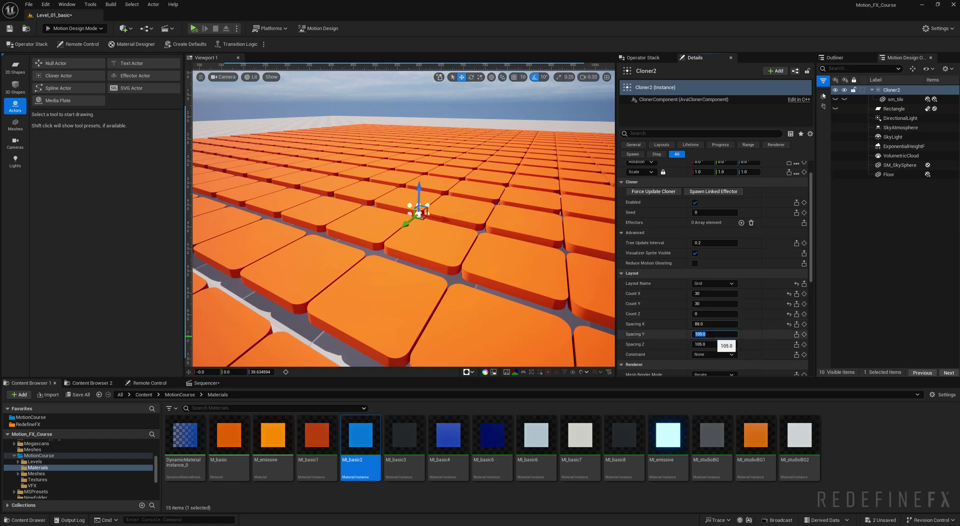
key(Return)
alt+drag(475, 287, 604, 231)
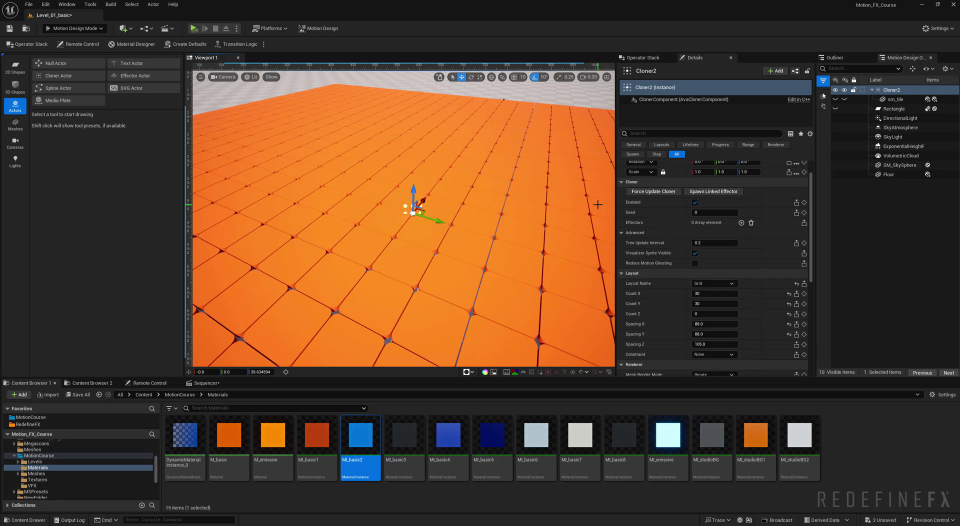
Step: Spawn an effector linked to the cloner and set its Z offset to 0
click(707, 192)
click(755, 278)
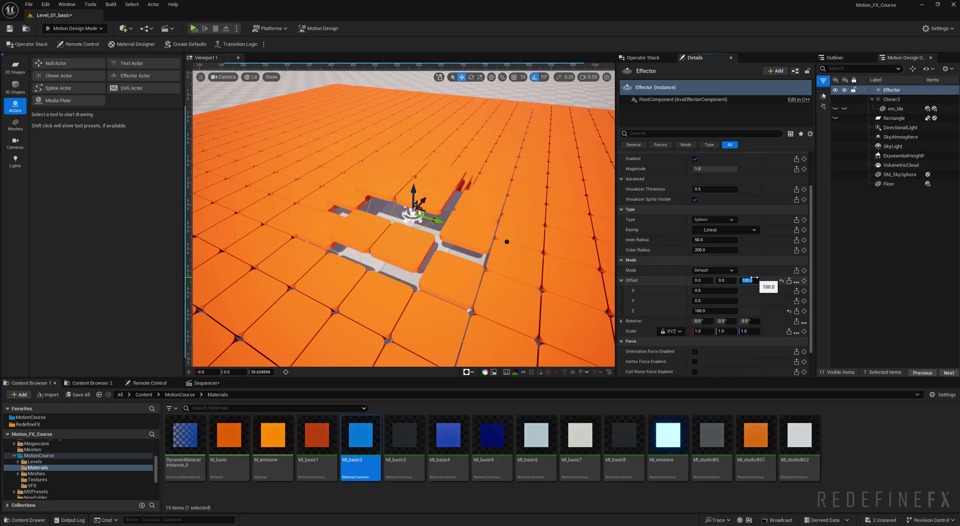
key(Return)
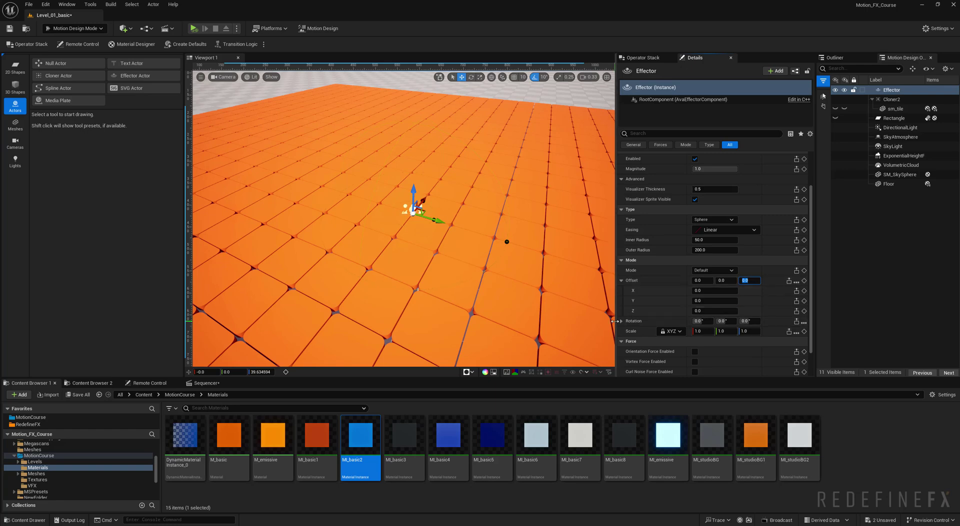
Step: Set the effector's Y rotation to 180° so it flips the tiles within its sphere
click(621, 321)
scroll(674, 323, down, 3)
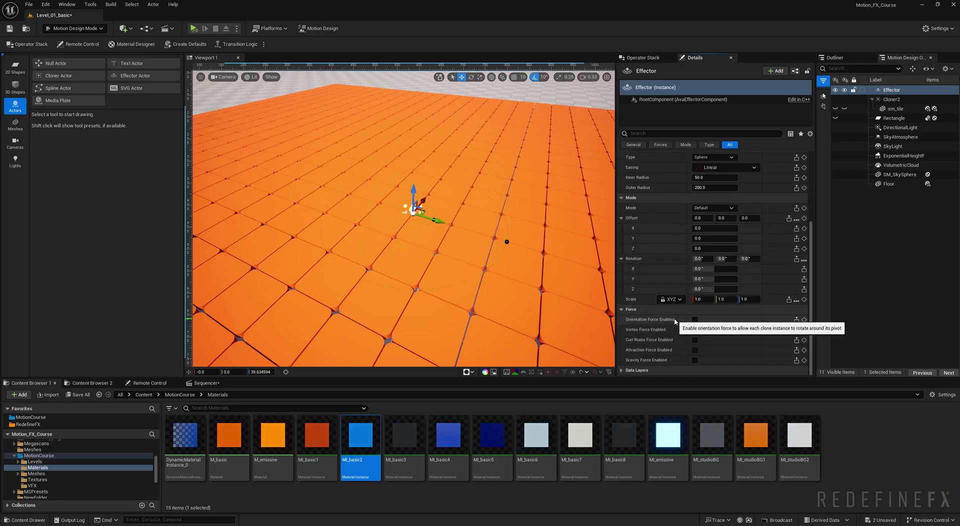
click(726, 259)
text(180)
key(Return)
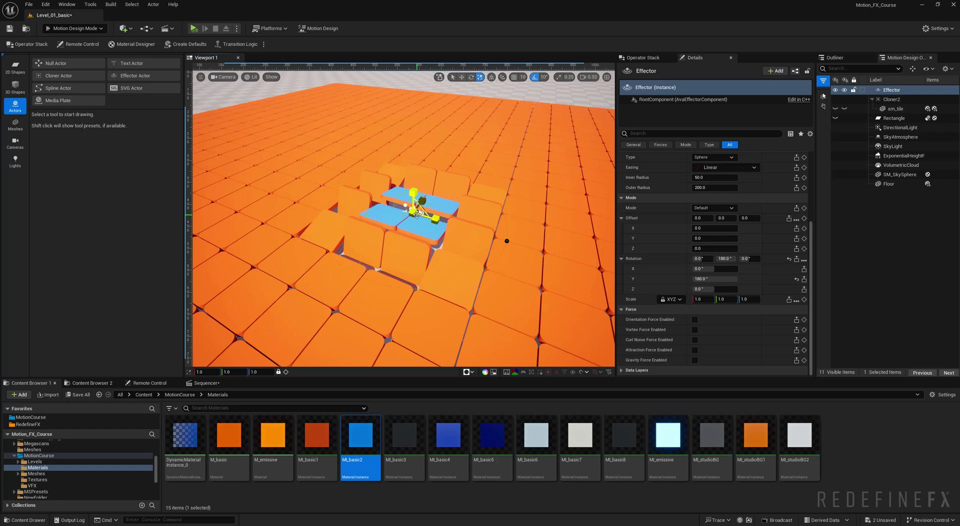
Step: Try the effector's area of influence at several sizes, leaving it uniformly scaled to about 4.4
drag(417, 215, 312, 70)
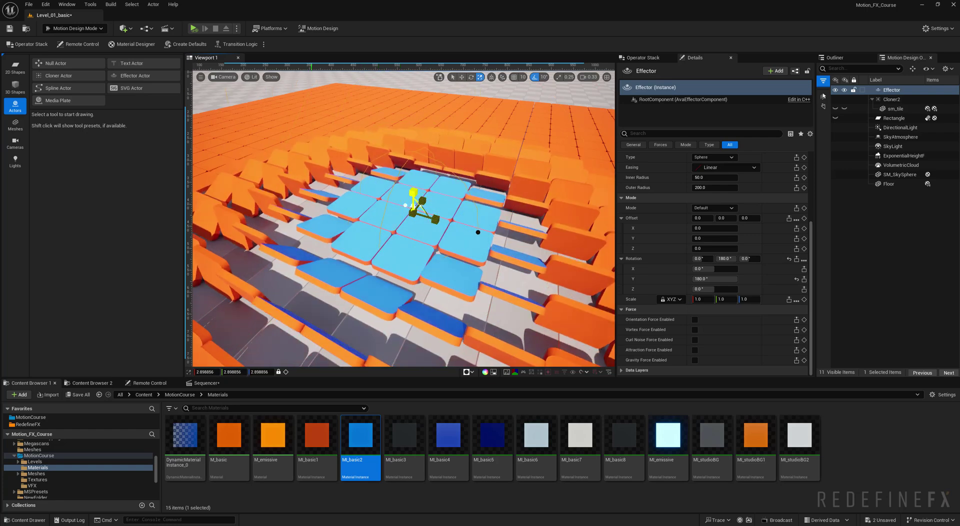
drag(478, 232, 460, 227)
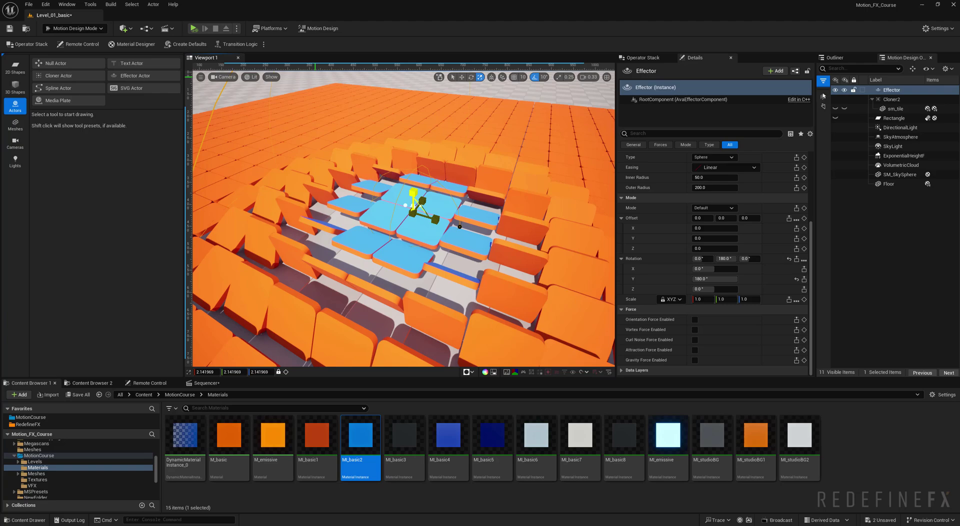
key(s)
mouse_move(392, 217)
right_down()
mouse_move(383, 219)
mouse_move(392, 217)
right_up()
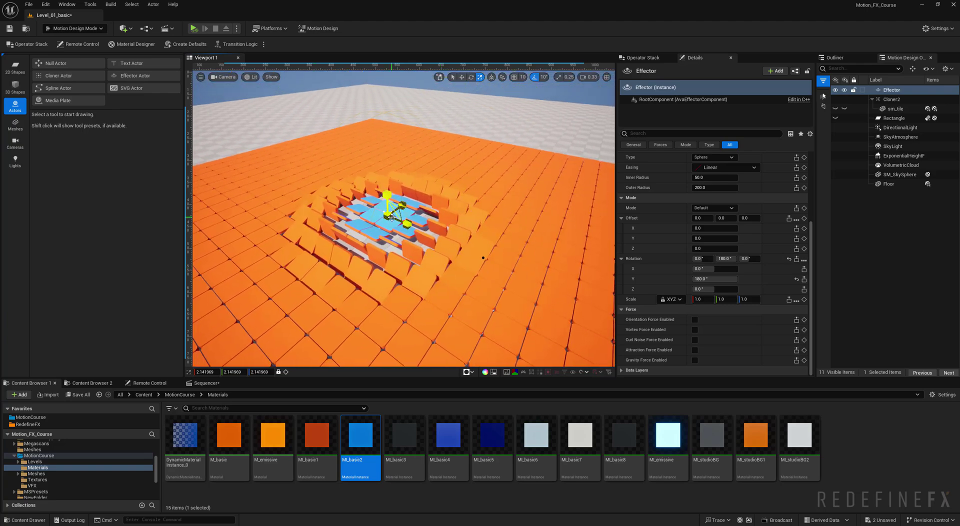
drag(391, 217, 395, 221)
drag(410, 207, 505, 300)
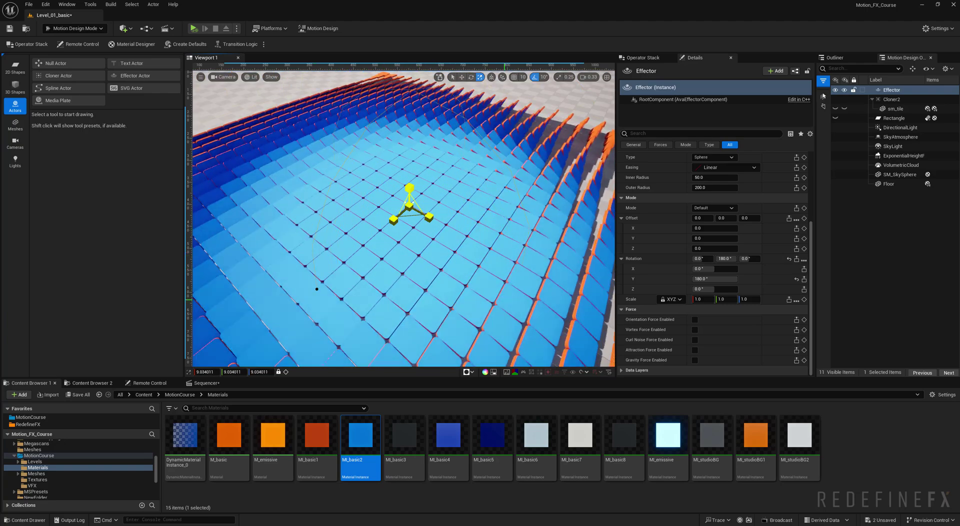
drag(317, 288, 372, 239)
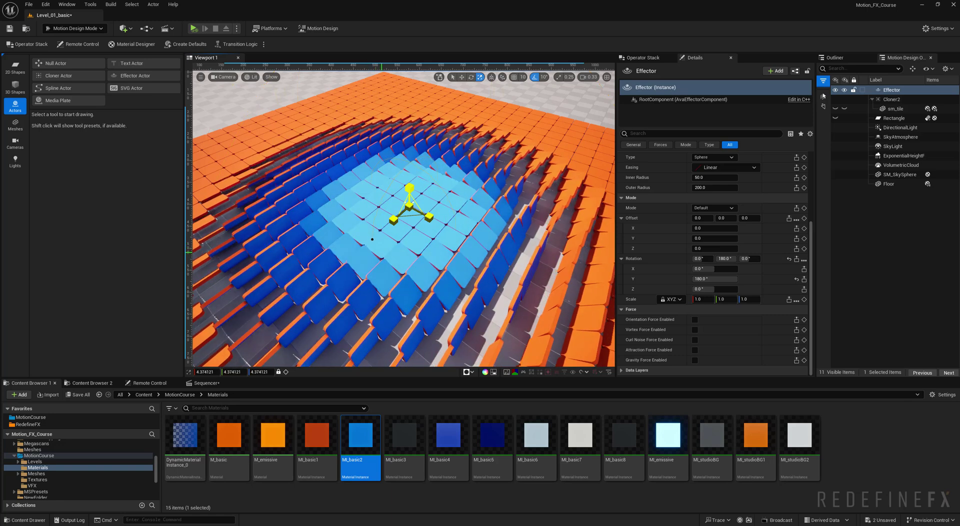
Step: Create a material named M_world_aligned in the Materials folder and assign it to sm_tile's Element 1
click(419, 228)
click(277, 488)
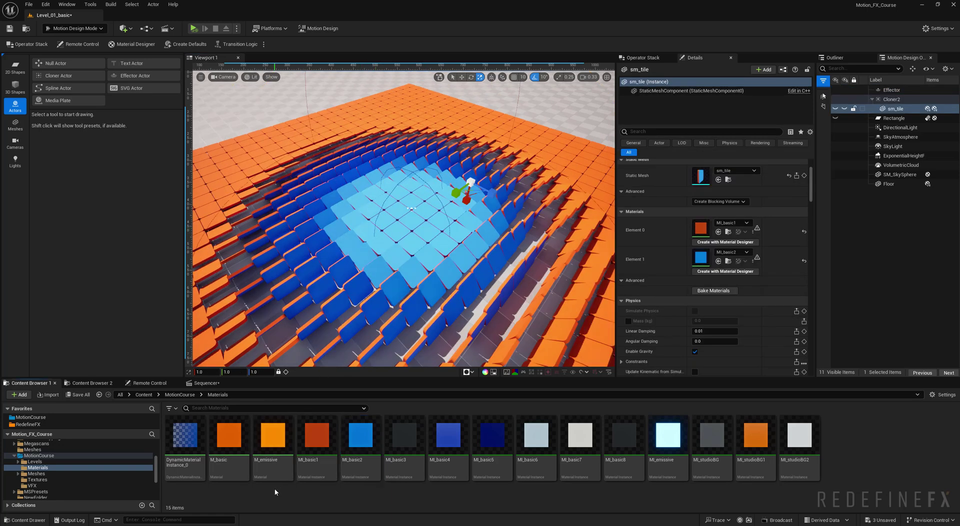
right_click(275, 488)
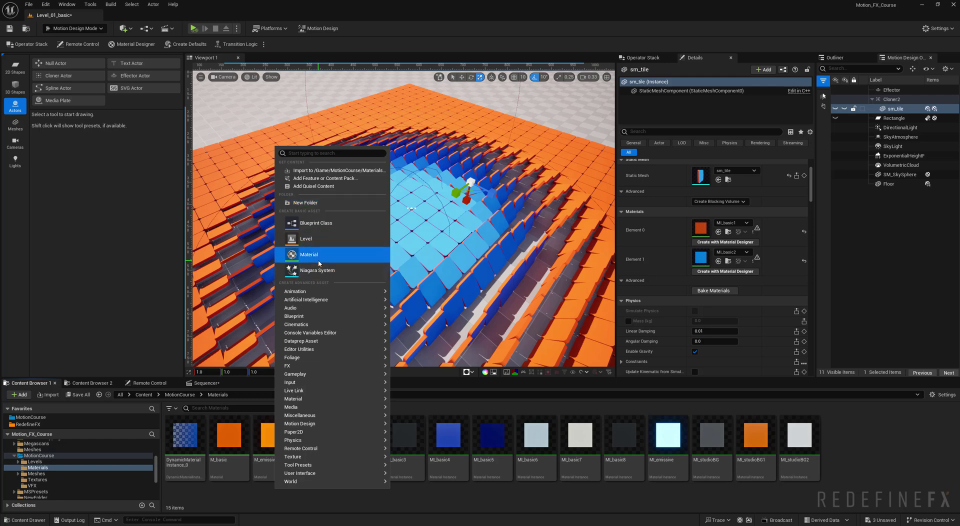
click(309, 255)
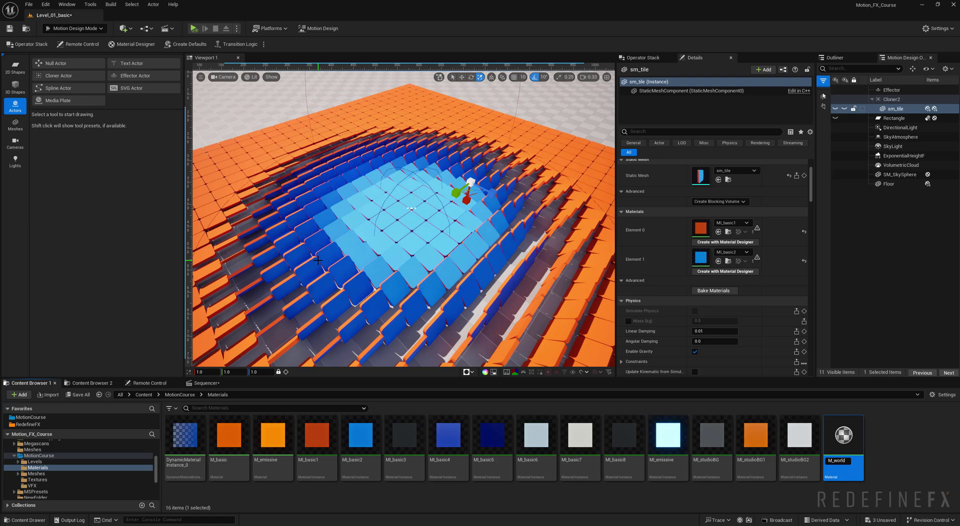
text(M_world_aligned)
key(Return)
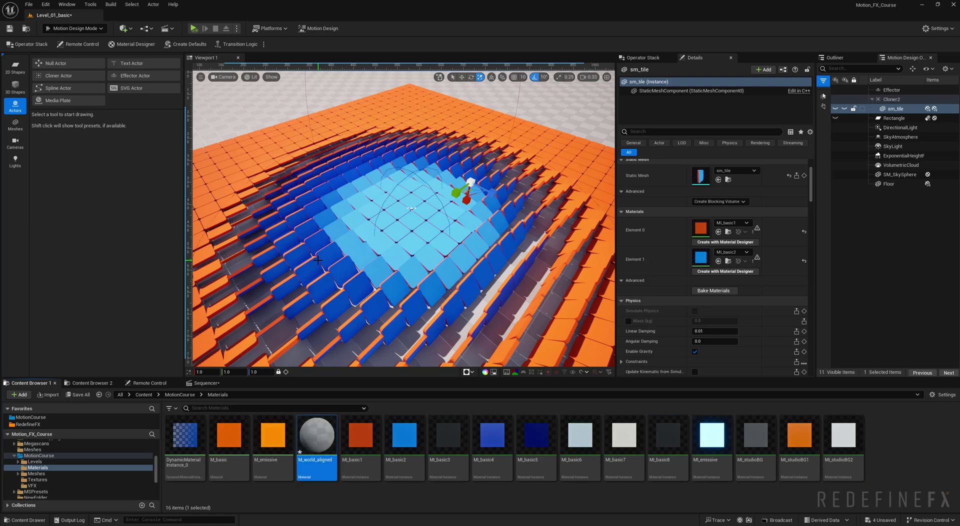
drag(316, 436, 700, 258)
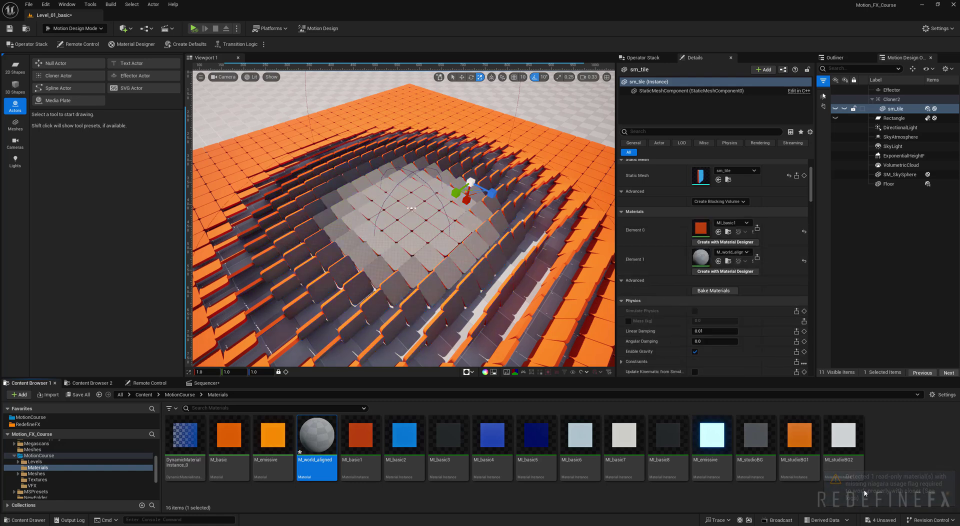
Step: Enable Used with Niagara Mesh Particles for the M_world_aligned material
double_click(315, 432)
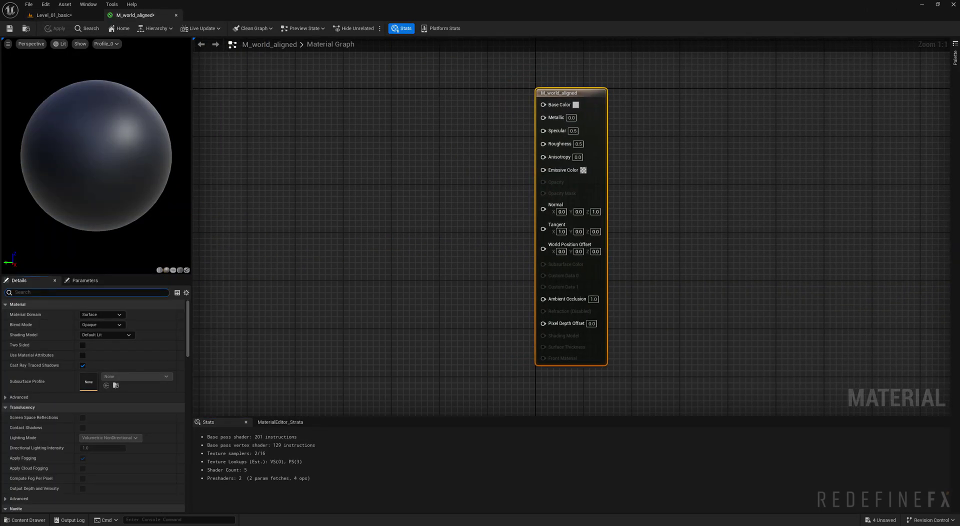
text(niagara)
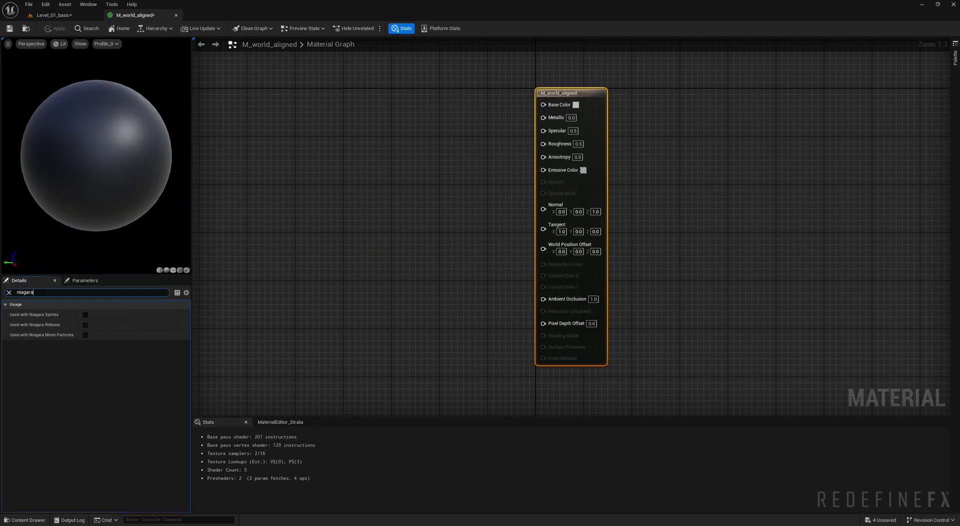
click(86, 335)
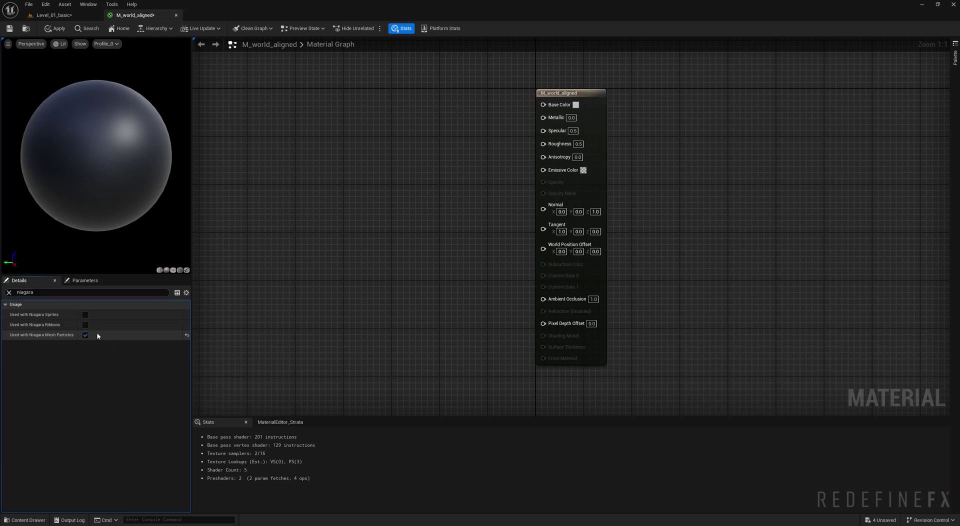
click(8, 293)
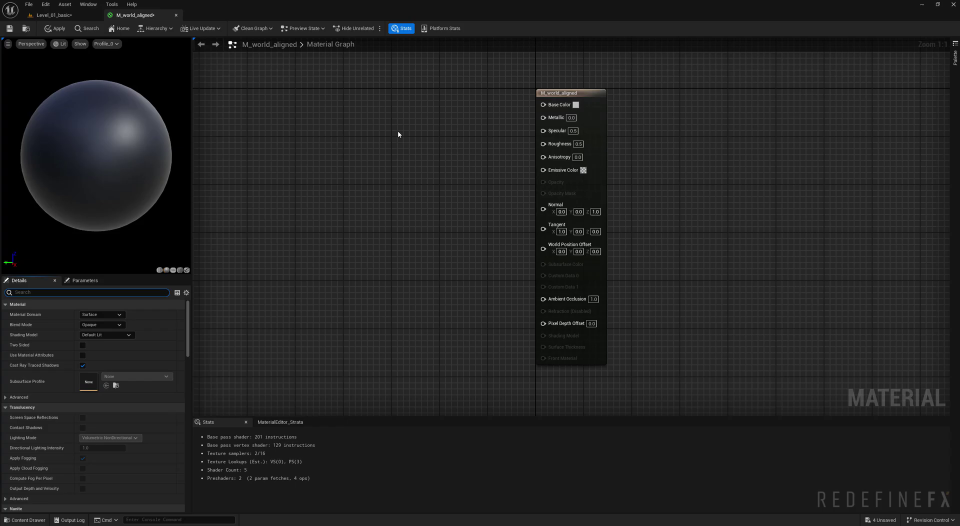
Step: Add a Texture Object node using the unreal_logo_square_color texture from the Textures folder to M_world_aligned's graph
click(64, 18)
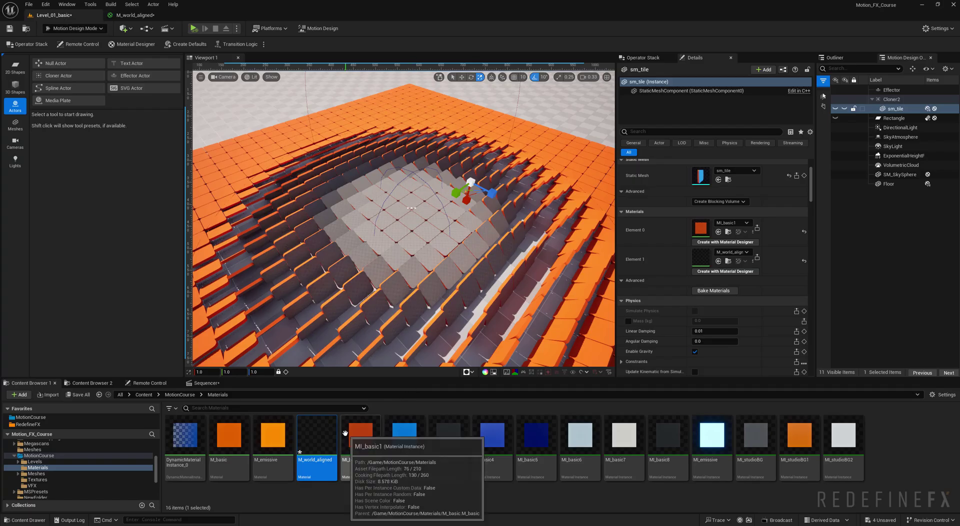
click(88, 383)
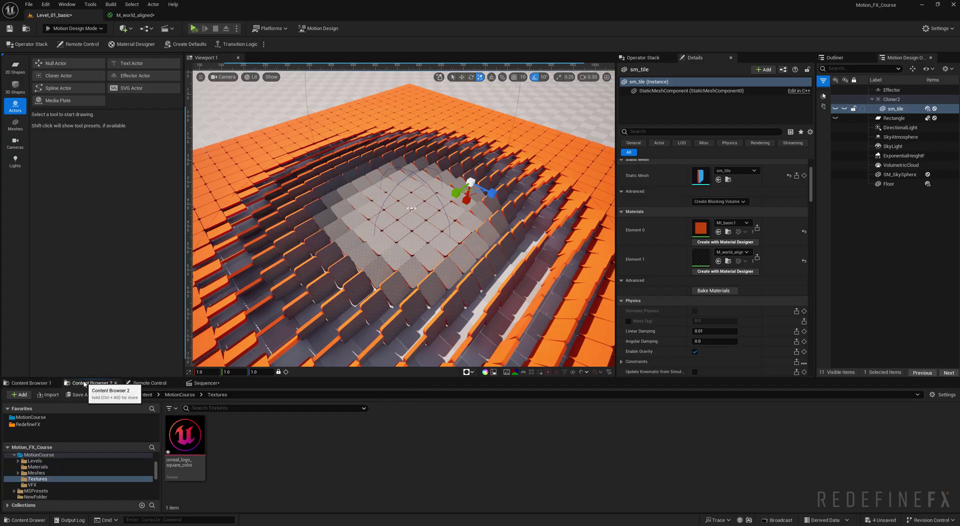
double_click(180, 435)
scroll(388, 208, up, 5)
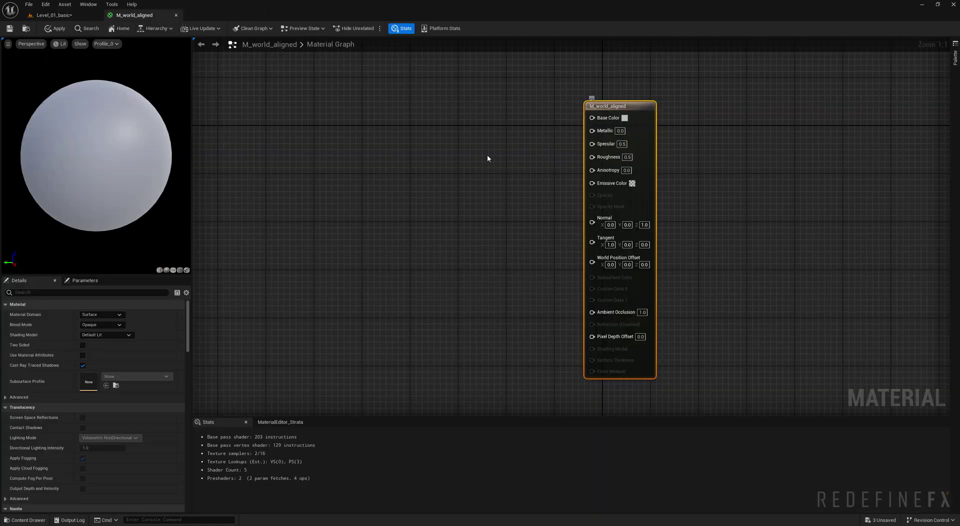
right_click(383, 171)
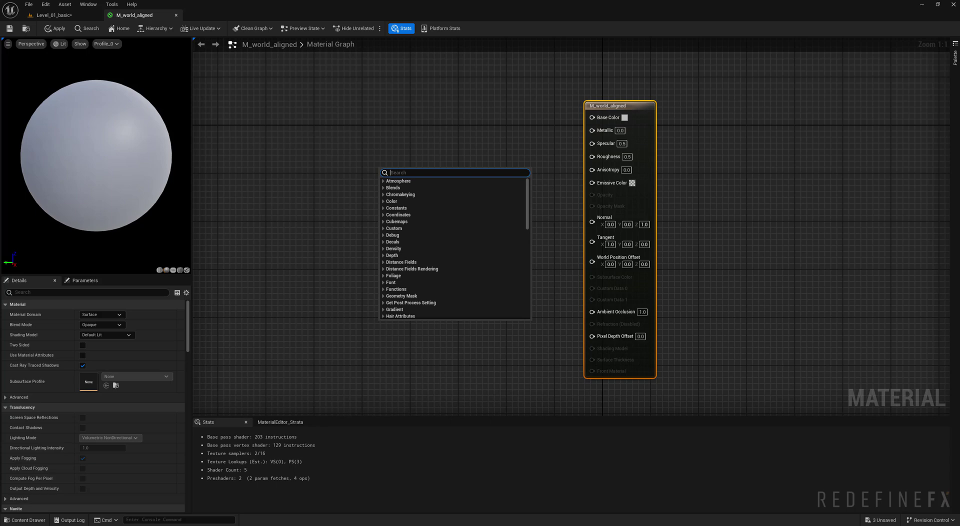
text(texture)
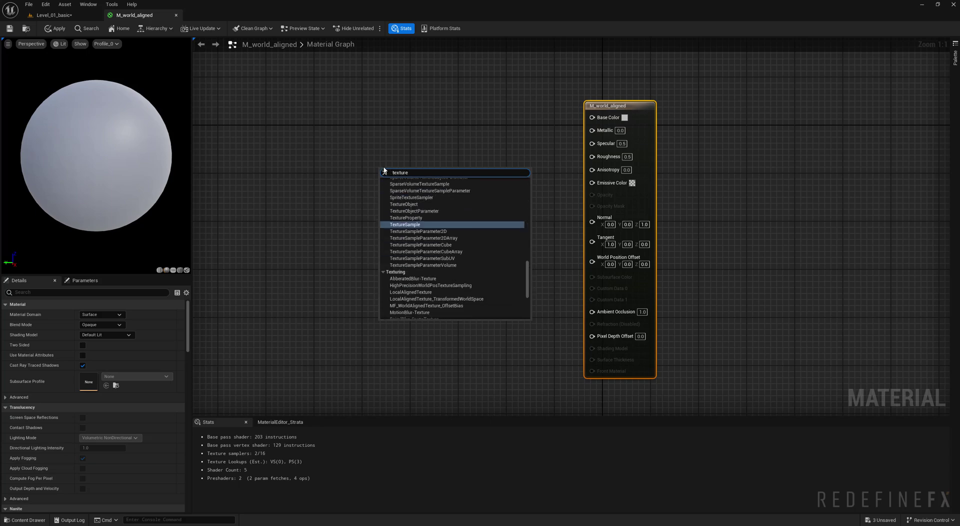
text(obj)
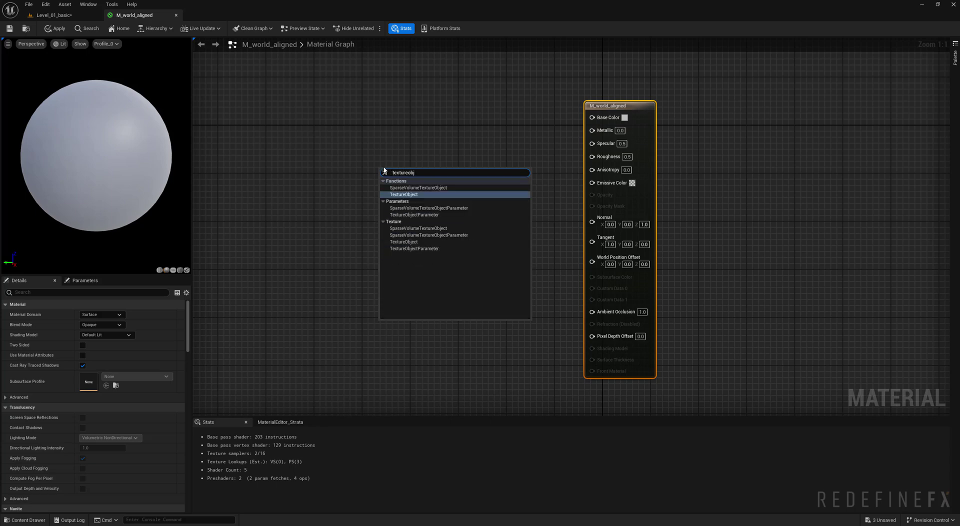
key(Return)
Step: Feed the Texture Object into a WorldAlignedTexture node, connect its XYZ Texture output to Base Color, and save the material
drag(425, 142, 427, 141)
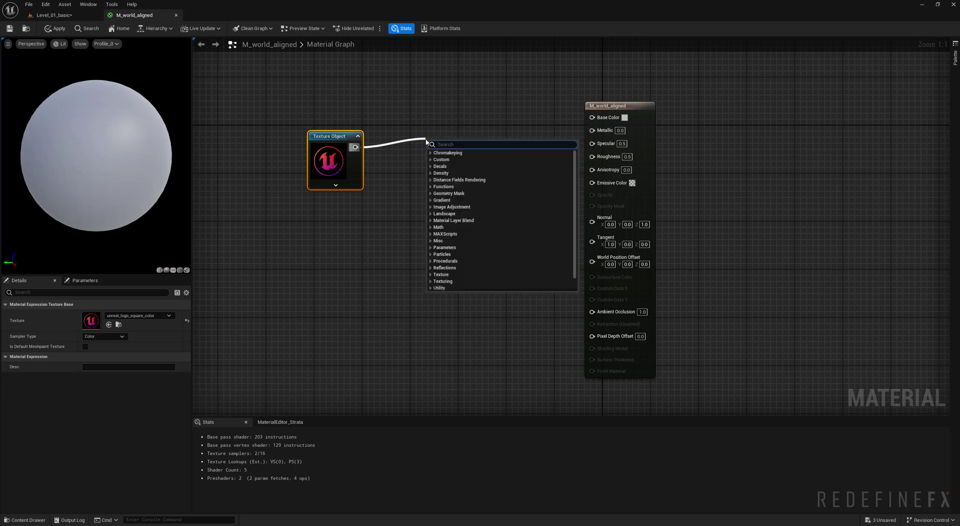
text(worldal)
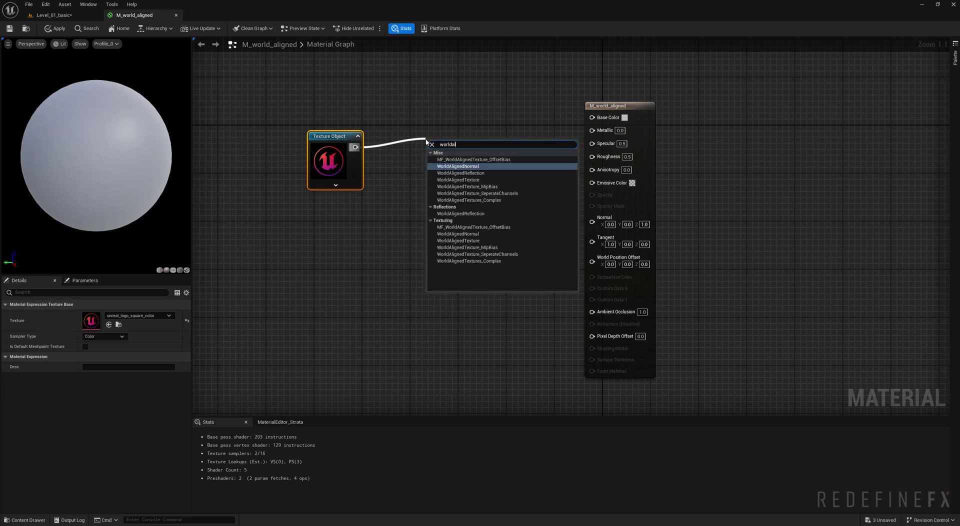
click(480, 181)
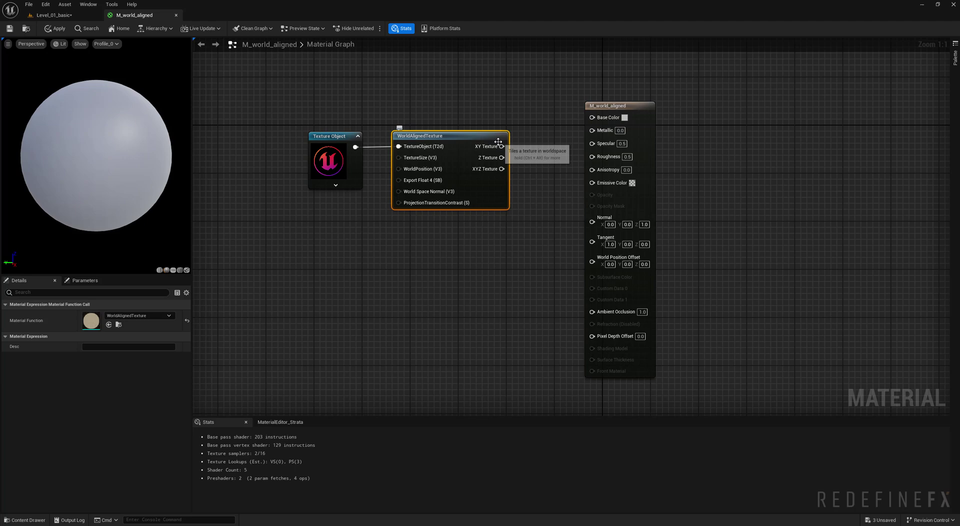
drag(588, 131, 592, 117)
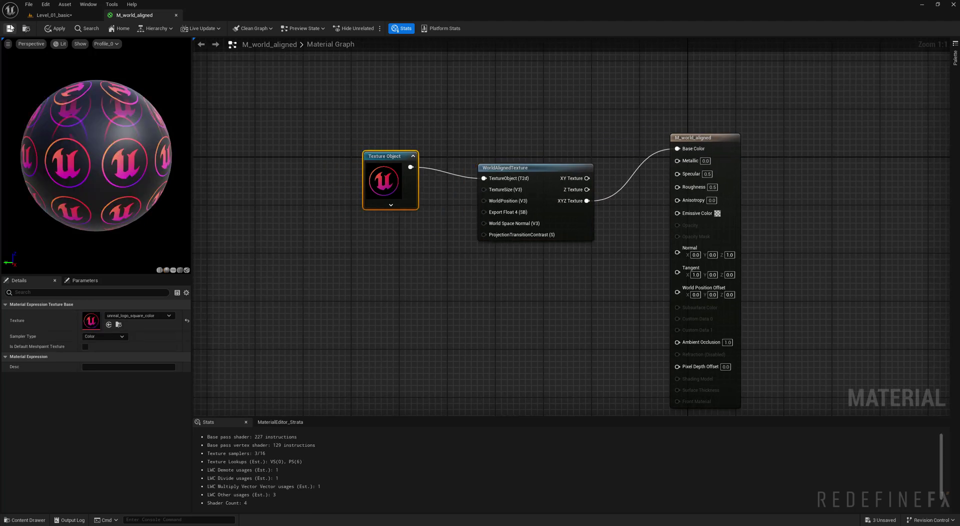
click(10, 28)
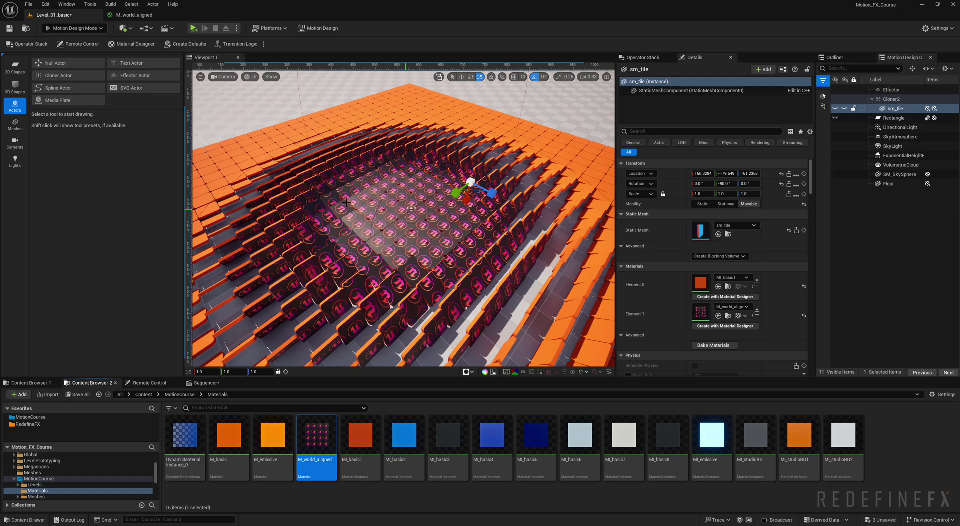
Step: Try MI_basic2 on sm_tile's Element 1, reassign M_world_aligned, and scale the effector uniformly to about 5.46
drag(404, 438, 713, 326)
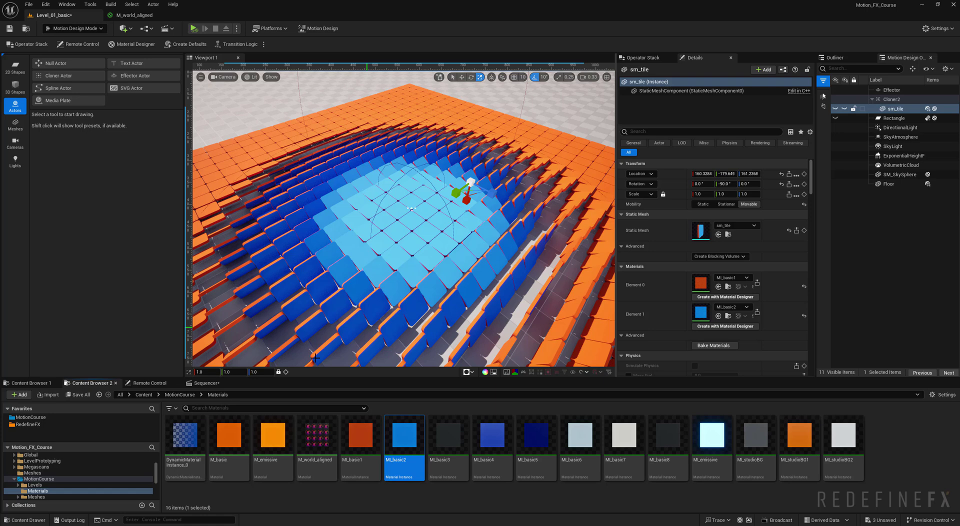
drag(312, 438, 701, 313)
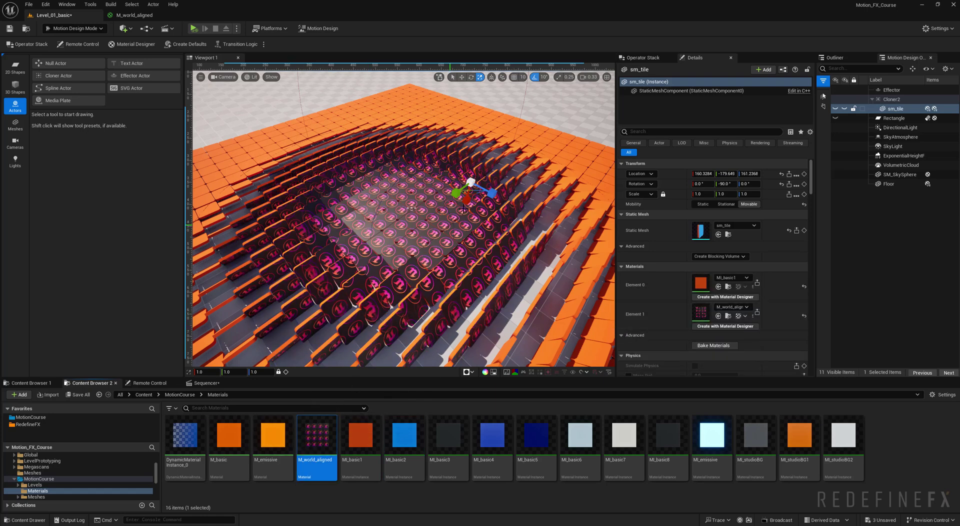
mouse_move(467, 206)
alt+mouse_down()
mouse_move(374, 211)
mouse_move(358, 222)
mouse_move(396, 214)
alt+mouse_up()
scroll(378, 225, down, 4)
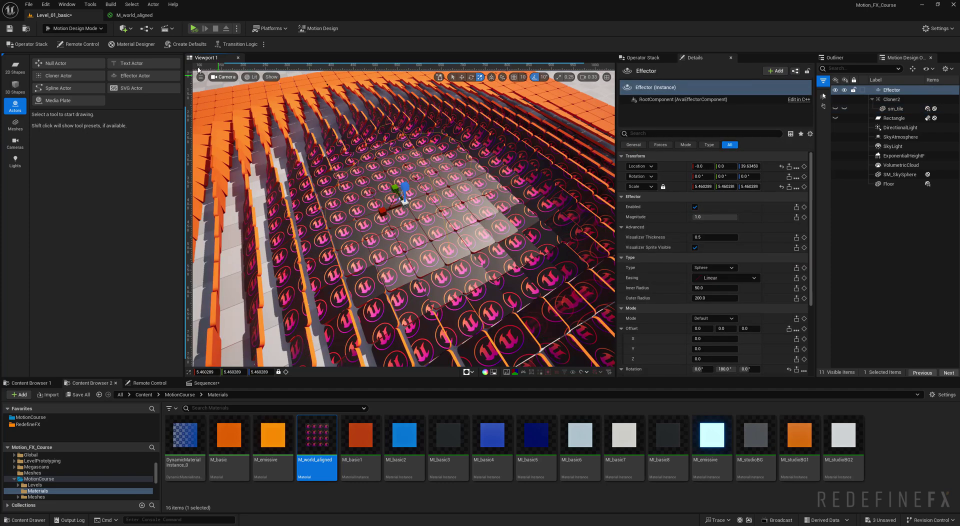
Step: Add a Constant node below the Texture Object and connect it to the TextureSize input of WorldAlignedTexture
click(134, 15)
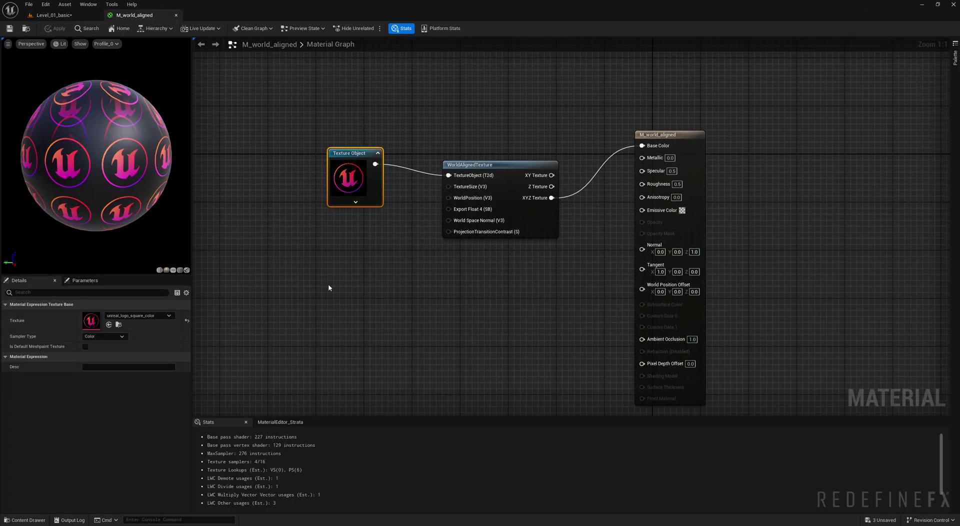
click(328, 288)
drag(350, 153, 297, 141)
drag(351, 288, 457, 190)
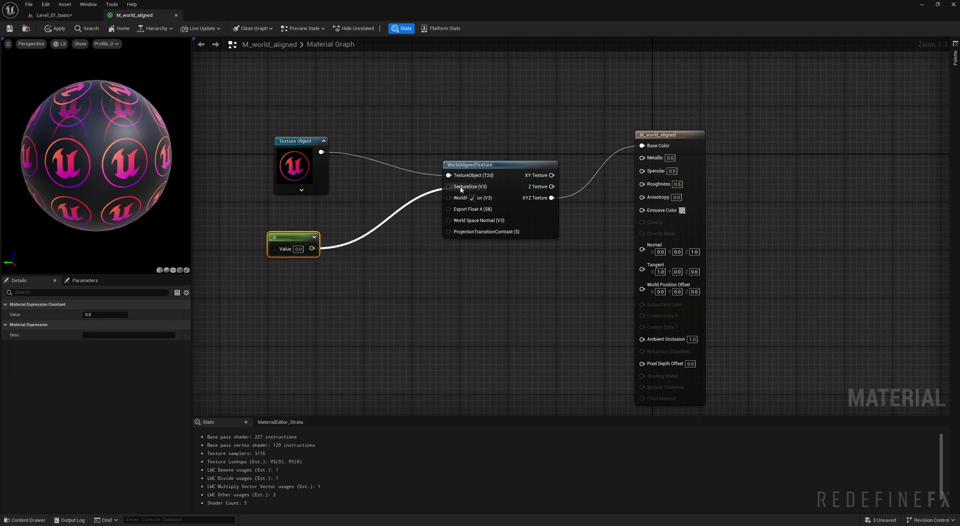
drag(299, 254, 335, 254)
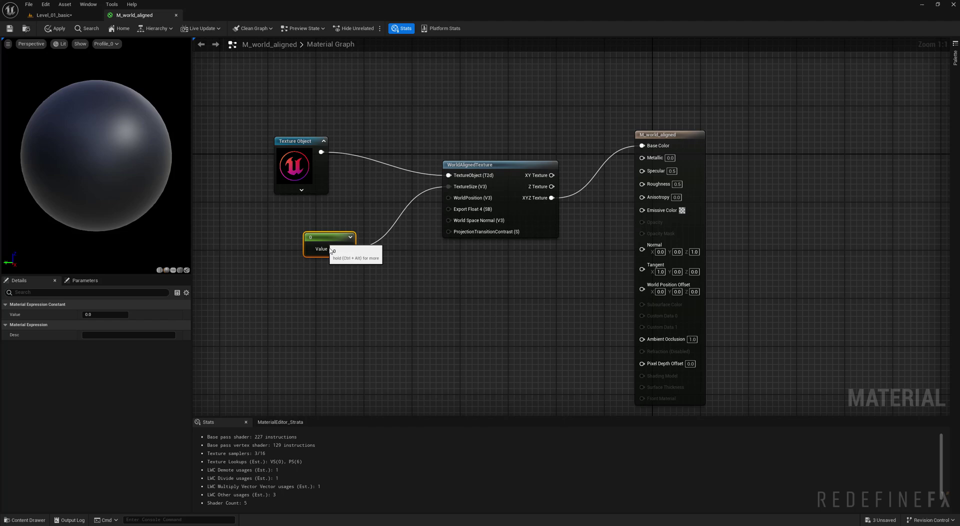
Step: Set the TextureSize constant to 1000 and save the material
click(335, 250)
text(1)
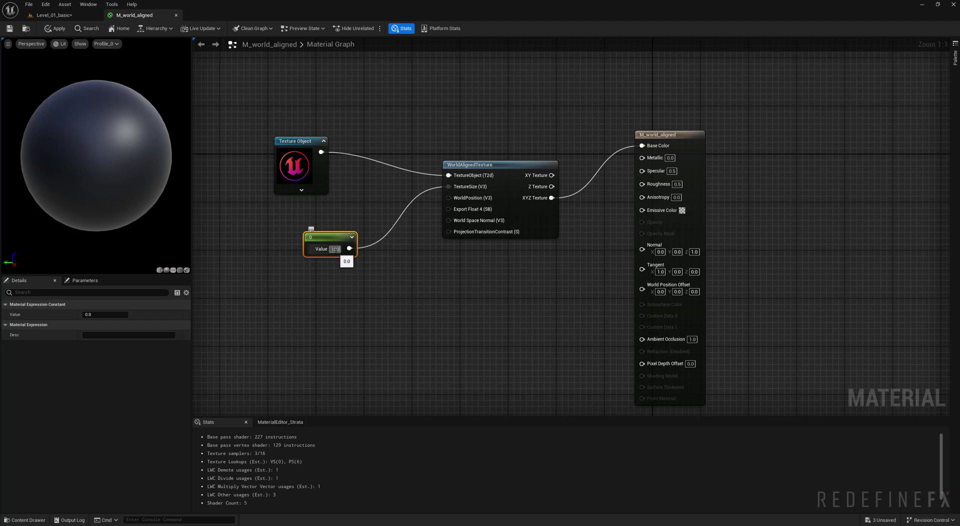
text(000)
key(Return)
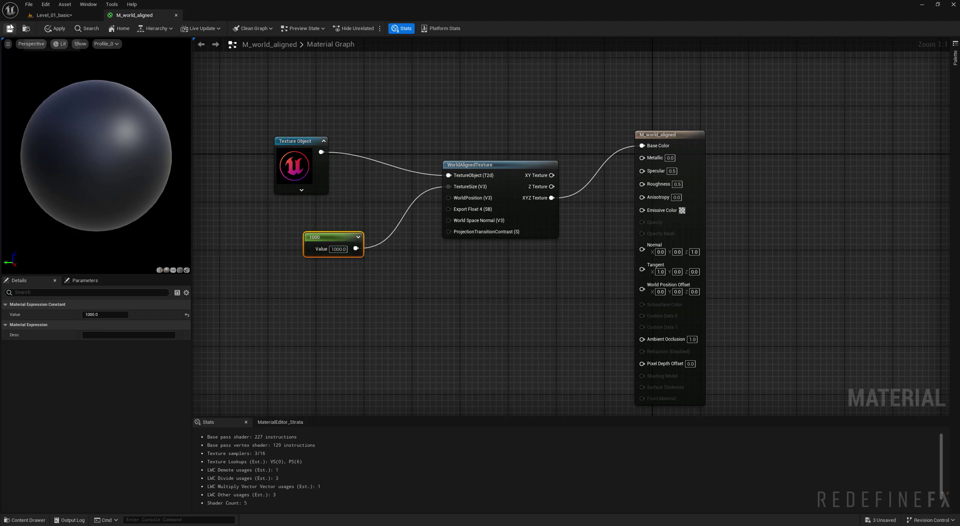
click(11, 28)
Step: Try the texture size in Level_01_basic by scaling the effector uniformly to about 17.9
click(55, 15)
mouse_move(342, 202)
right_down()
mouse_move(330, 202)
mouse_move(360, 201)
right_up()
drag(388, 204, 443, 196)
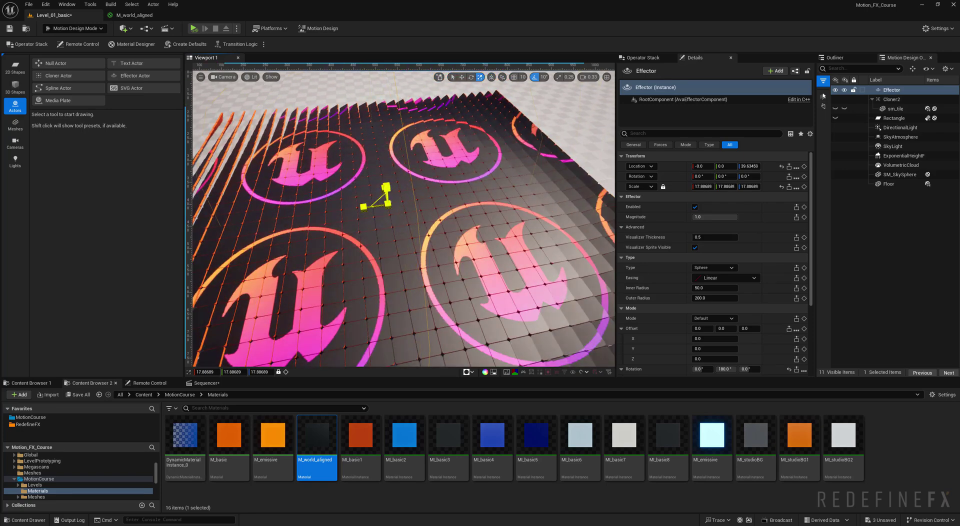
Step: Set the TextureSize constant to 750 and move the effector in the level to about X 374, Y -362
click(134, 15)
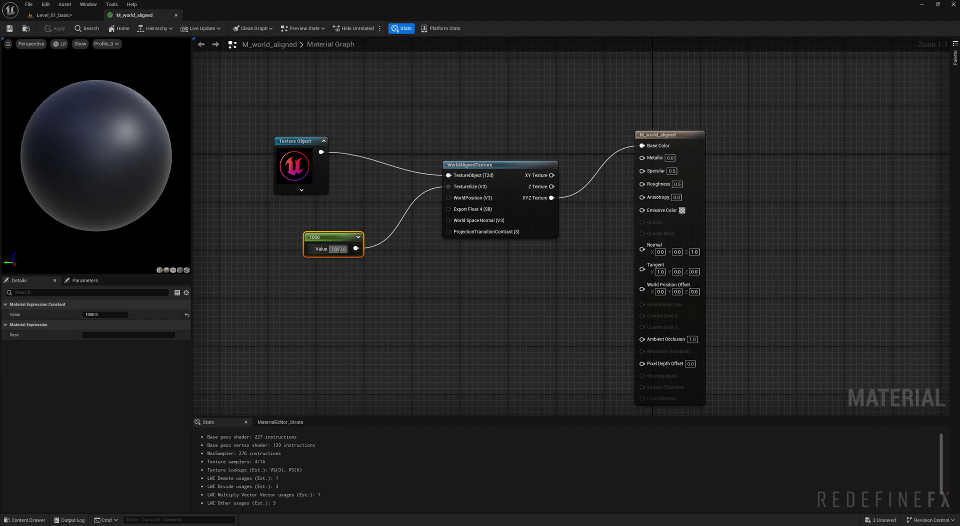
text(750)
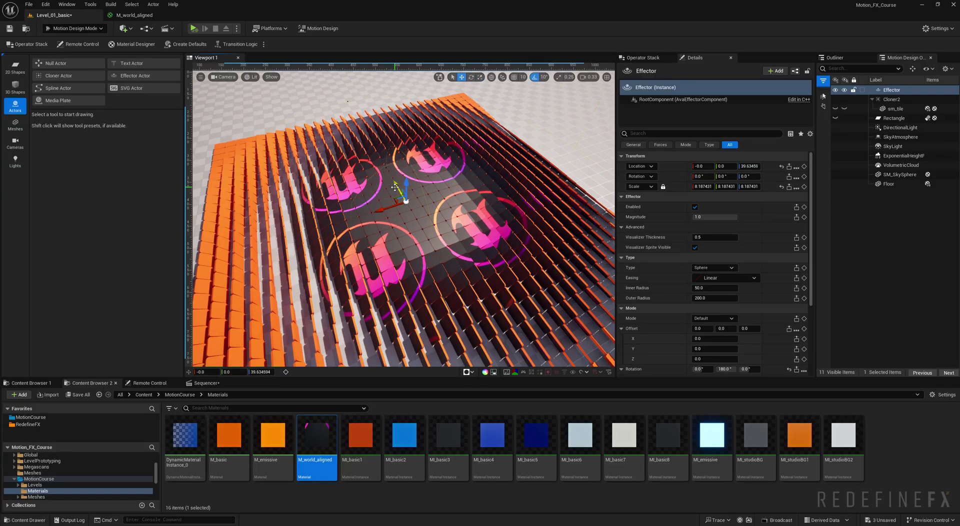
drag(406, 222, 356, 268)
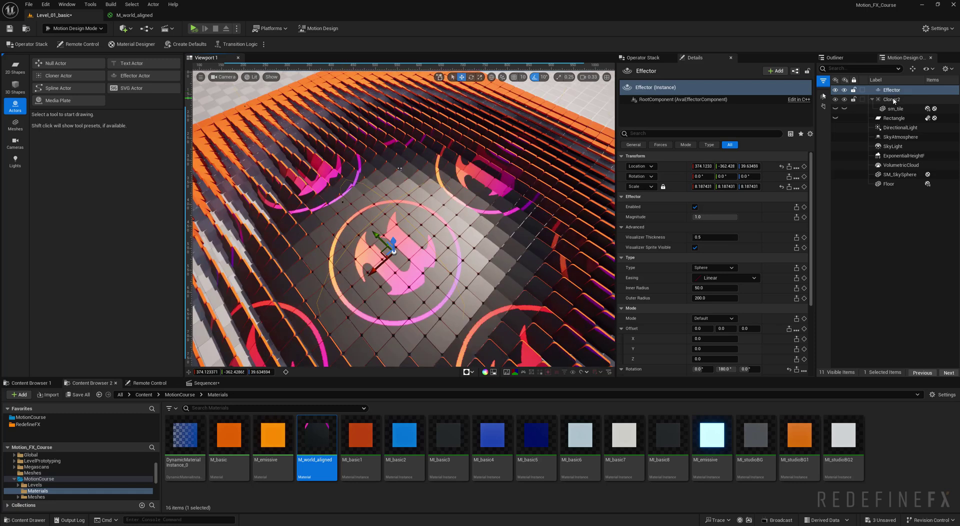
Step: Enlarge Cloner2's grid to a count of 50 in both X and Y
click(893, 100)
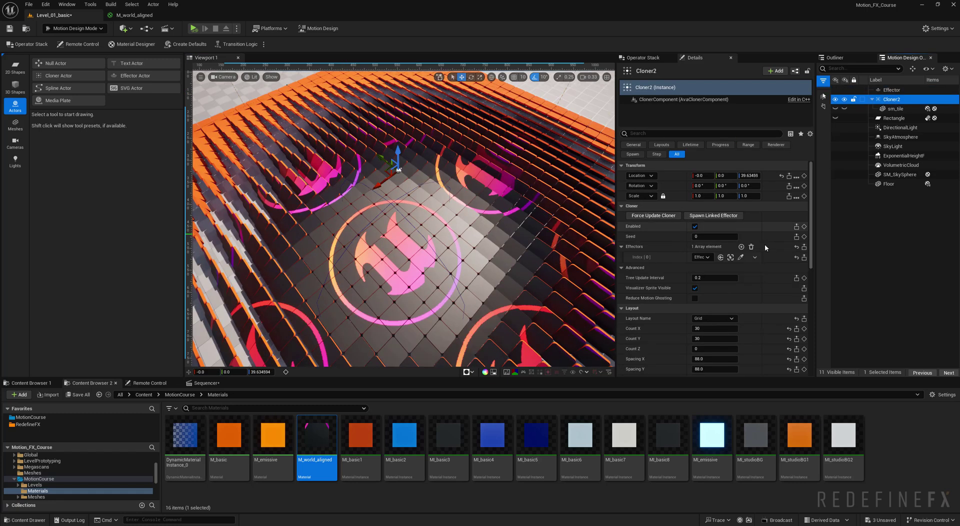
click(710, 328)
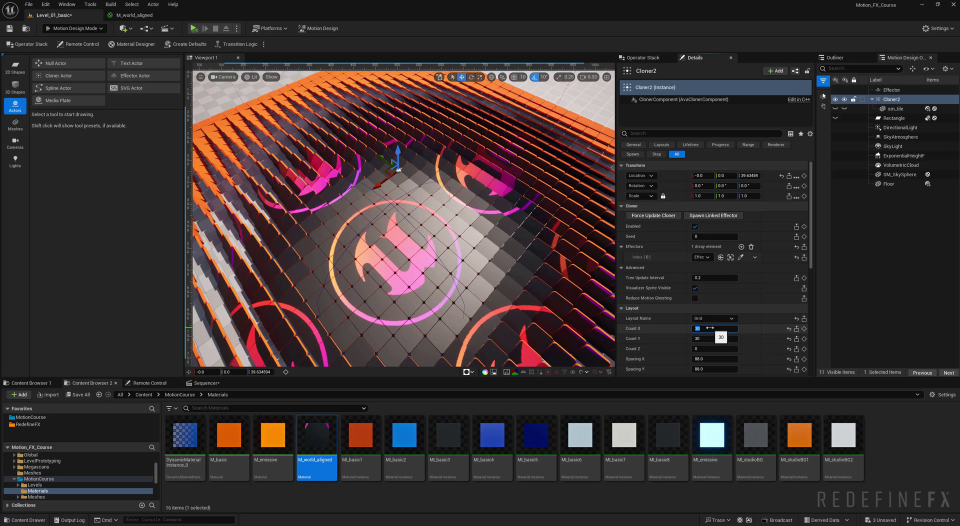
text(50)
key(Tab)
text(50)
key(Return)
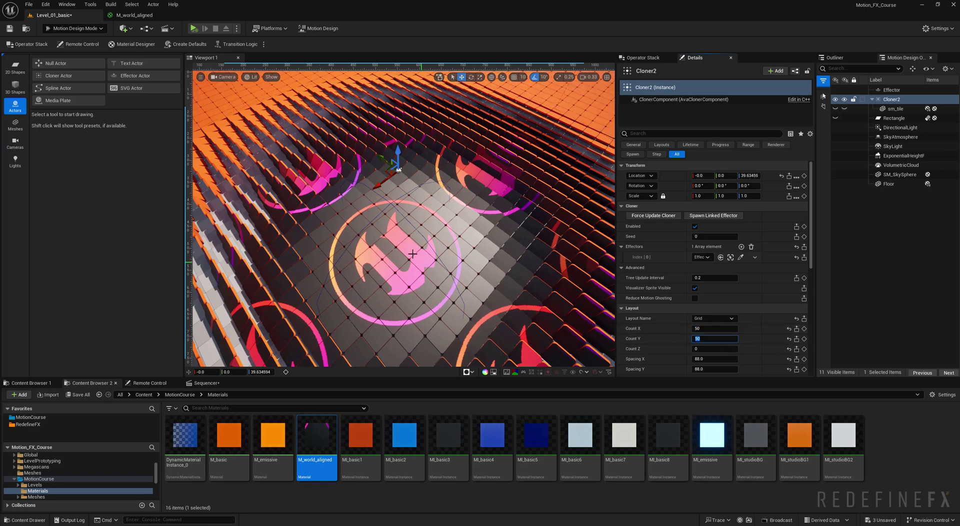
Step: Shrink the effector uniformly to a scale of about 1.1
double_click(892, 90)
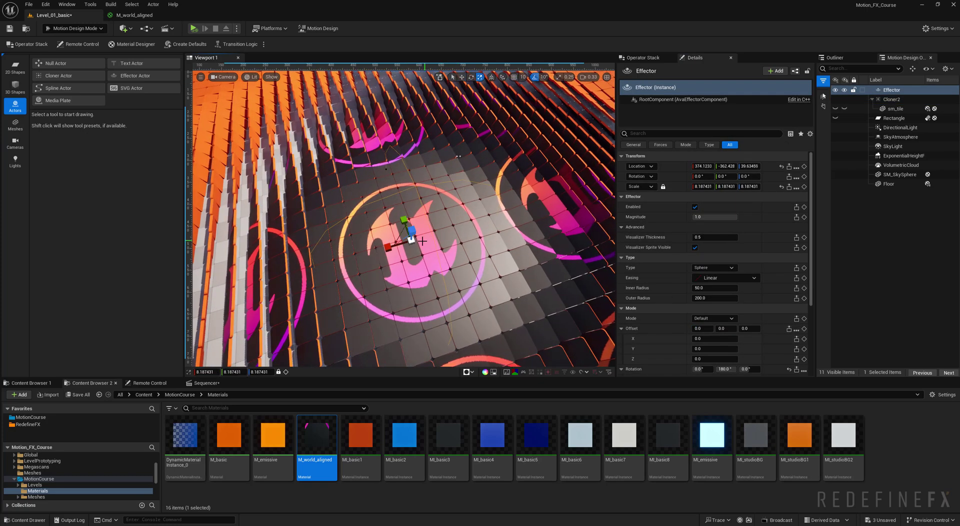
drag(408, 240, 397, 199)
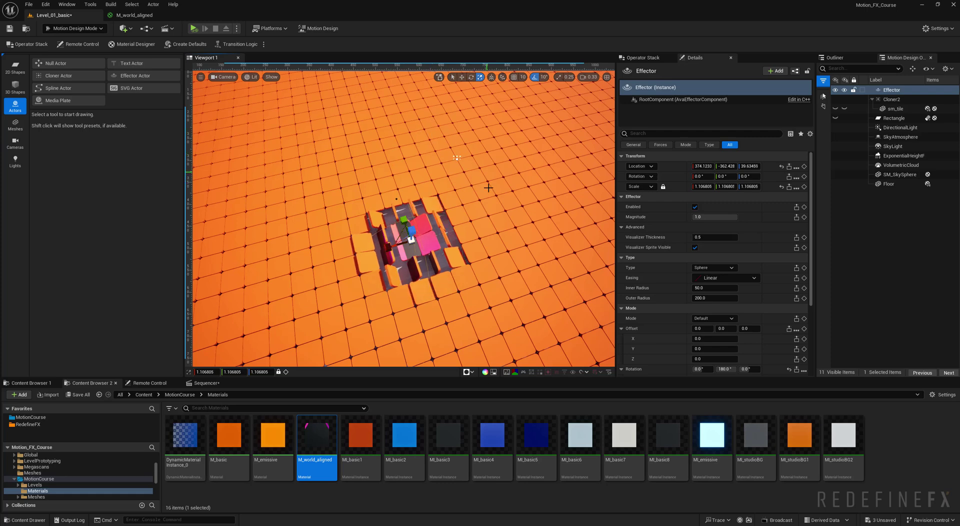
Step: Duplicate sm_tile twice inside Cloner2 and assign MI_basic8 to Element 0 of the newest copy
click(898, 109)
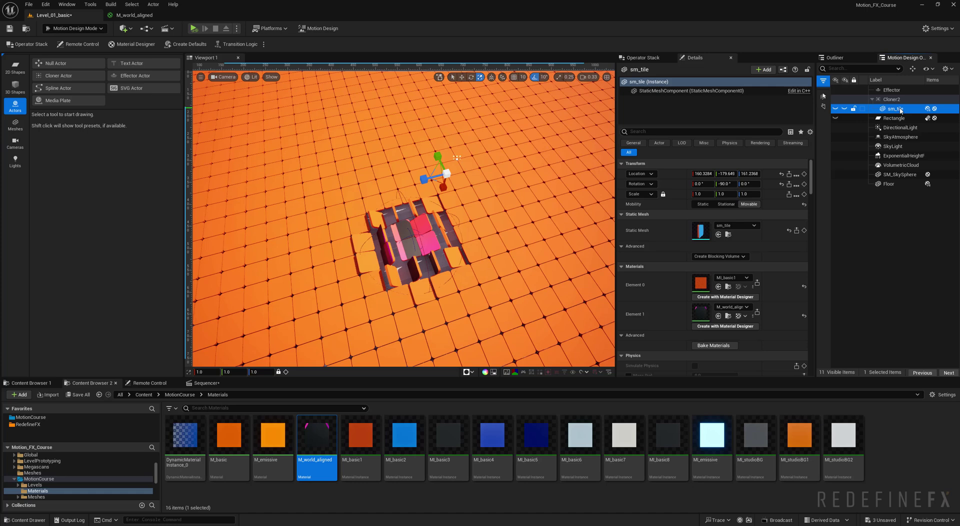
key(ctrl+d)
key(ctrl+d)
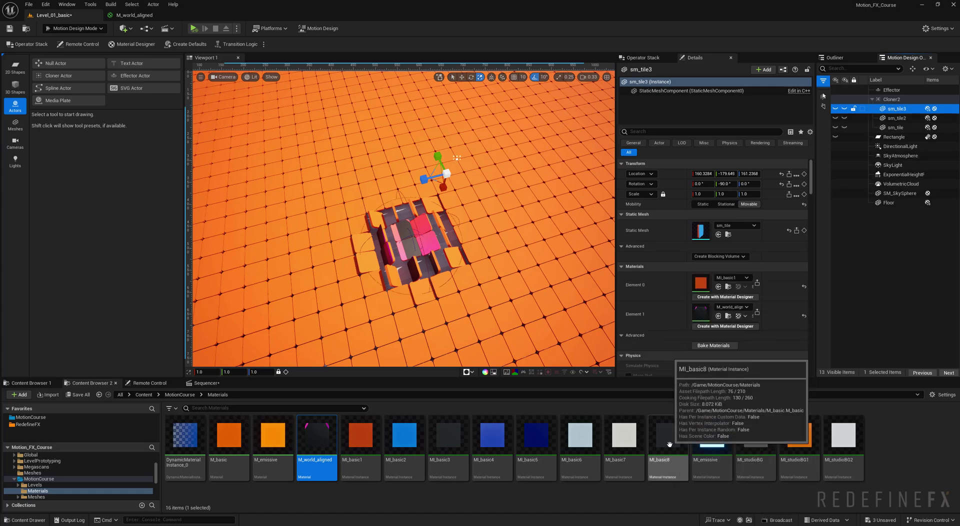
drag(670, 444, 703, 286)
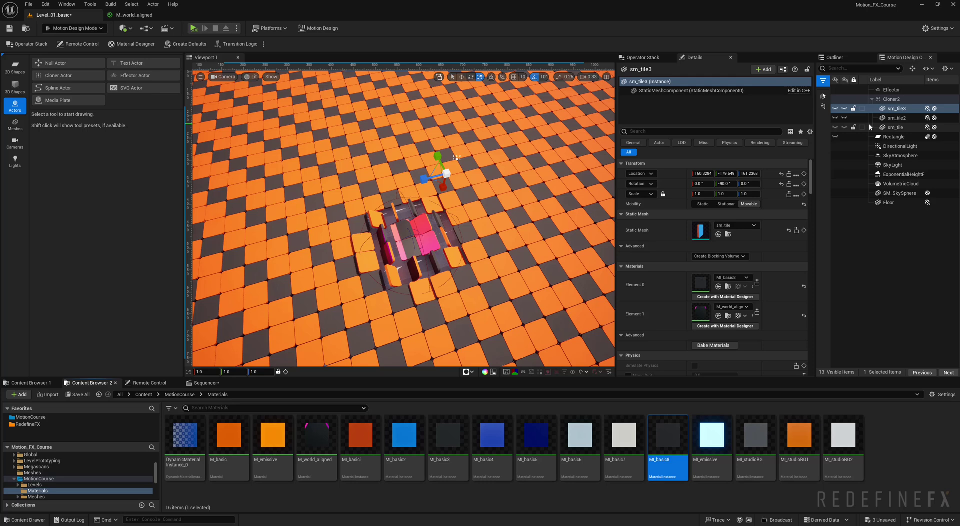
Step: Assign MI_studioBG1 to Element 0 of sm_tile2 and set Cloner2's Mesh Render Mode to Random
click(897, 118)
drag(800, 438, 701, 285)
click(714, 314)
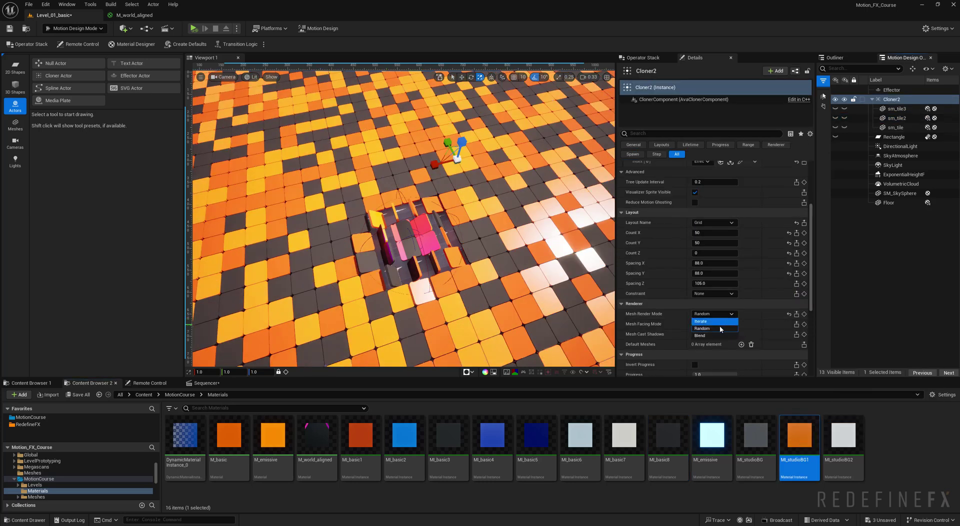
click(713, 329)
Step: Select the effector in the level and adjust it over the randomly coloured tiles
click(449, 202)
key(f)
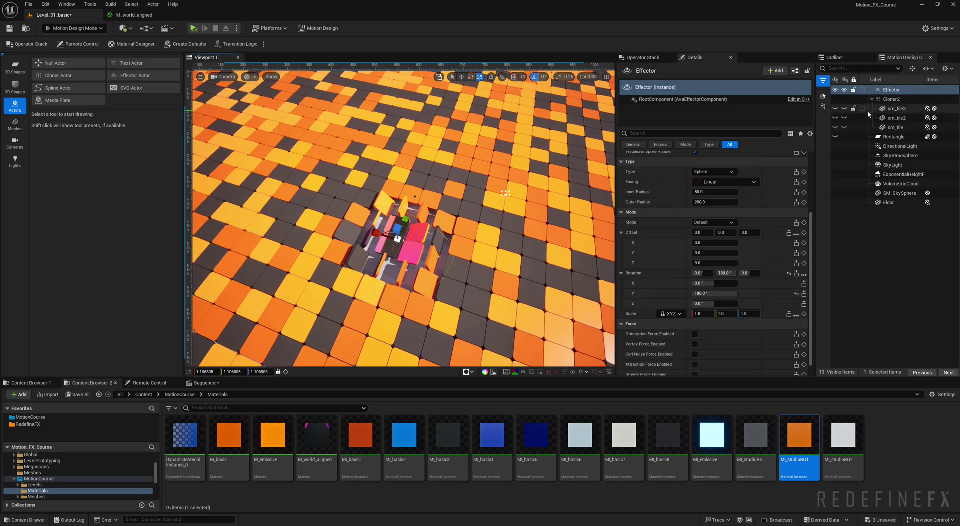
drag(400, 242, 206, 65)
mouse_move(506, 191)
mouse_down()
mouse_move(542, 178)
mouse_move(507, 195)
mouse_up()
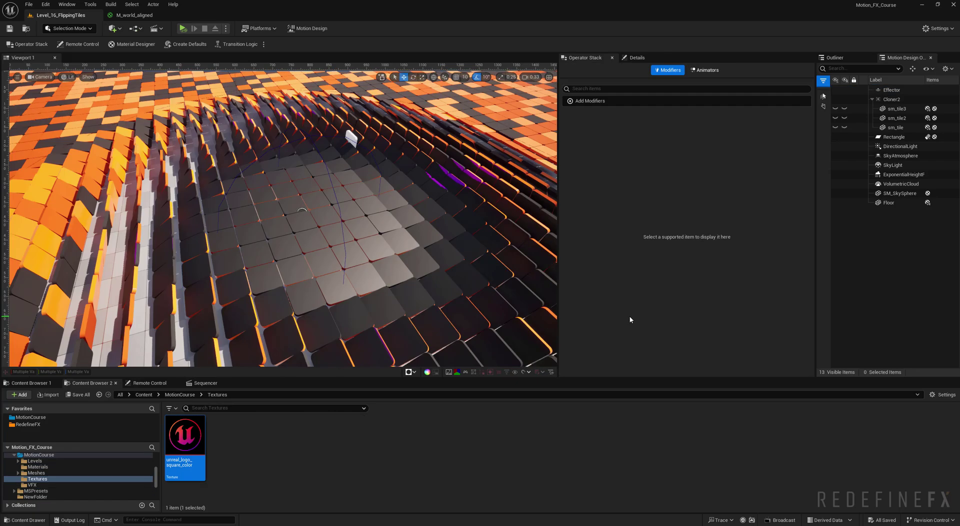
Step: In M_world_aligned, feed Base Color from a new unreal_logo_square_color Texture Sample's RGB instead of WorldAlignedTexture, and view the flipped tiles in the level
right_drag(312, 161, 345, 183)
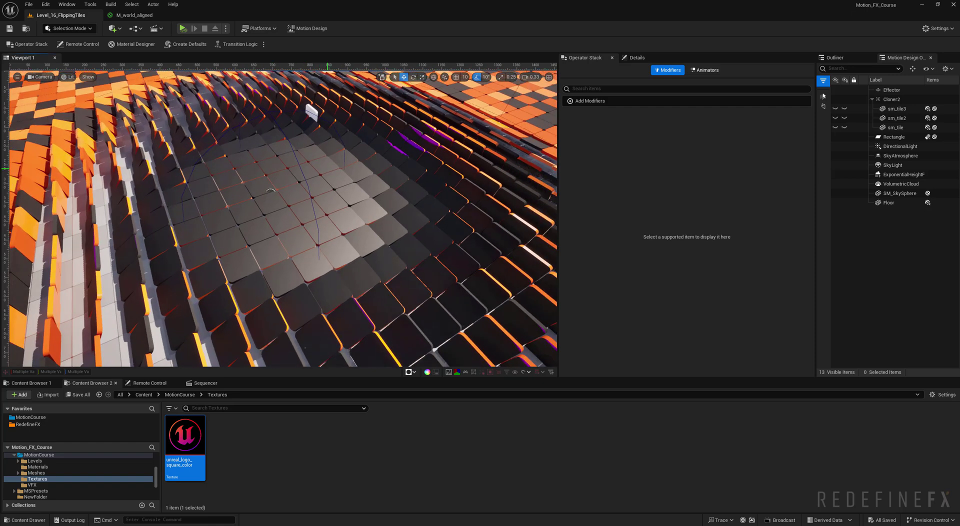
scroll(321, 224, up, 5)
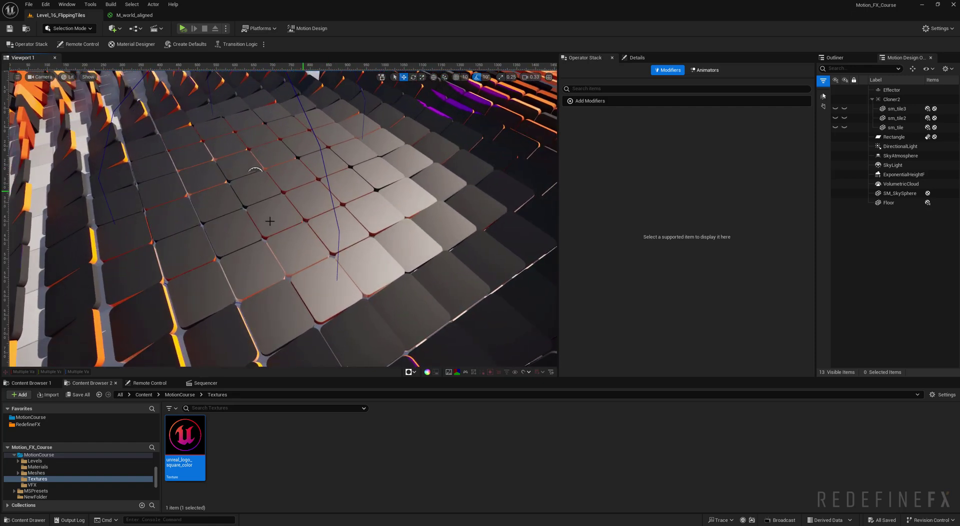
click(125, 15)
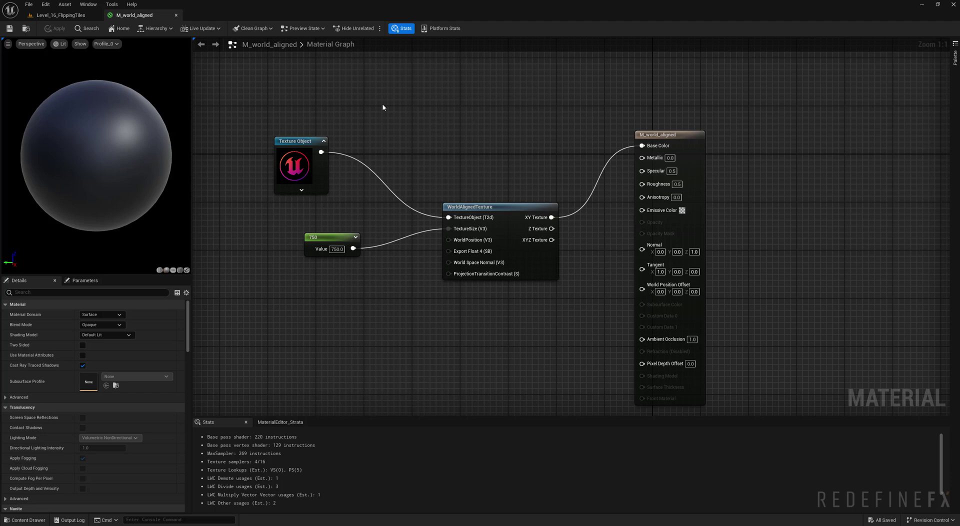
click(398, 103)
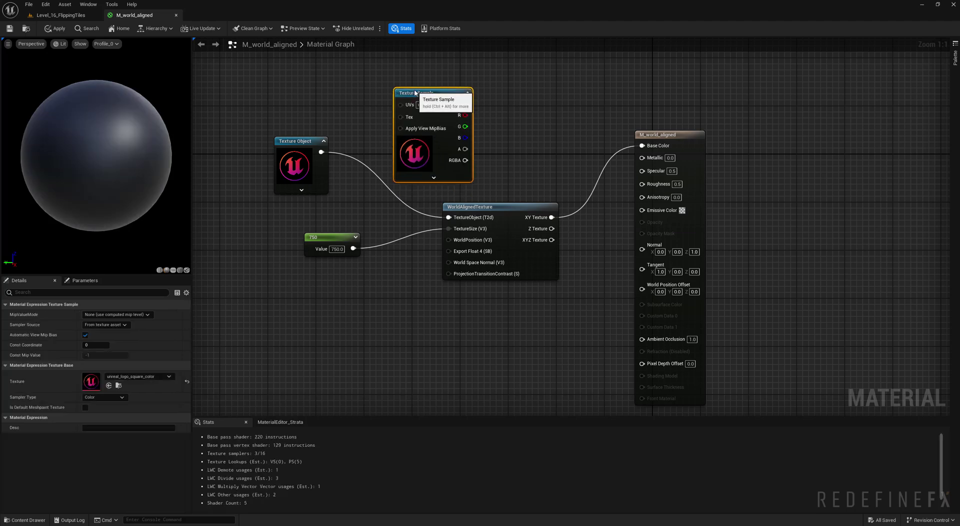
drag(415, 93, 416, 86)
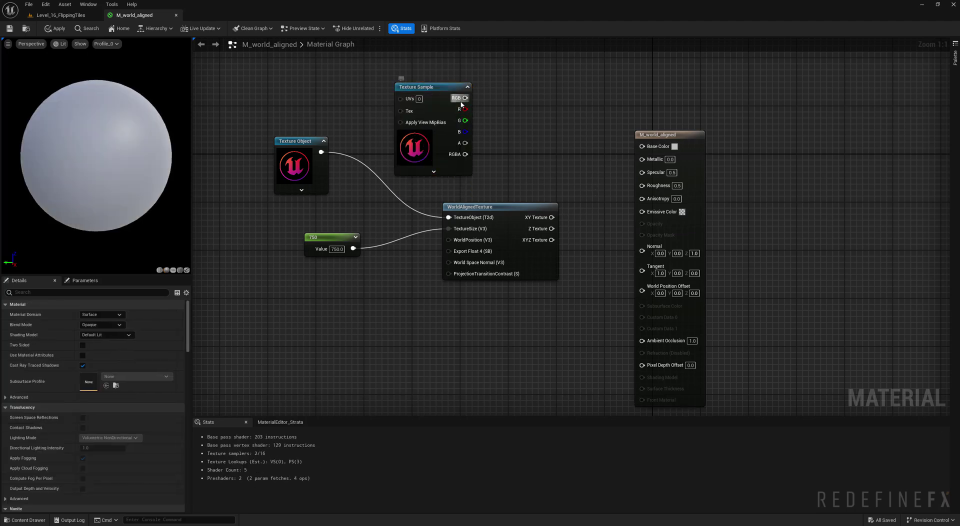
drag(461, 102, 643, 146)
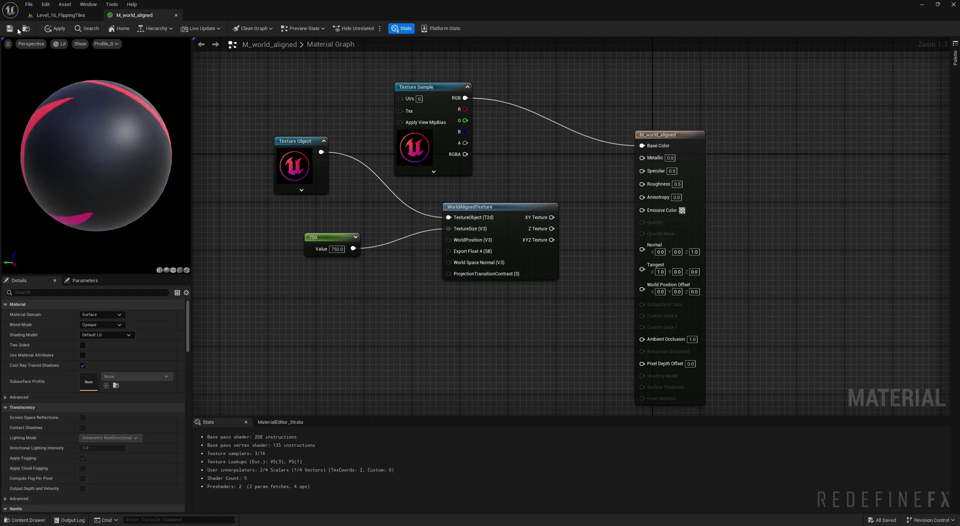
click(57, 15)
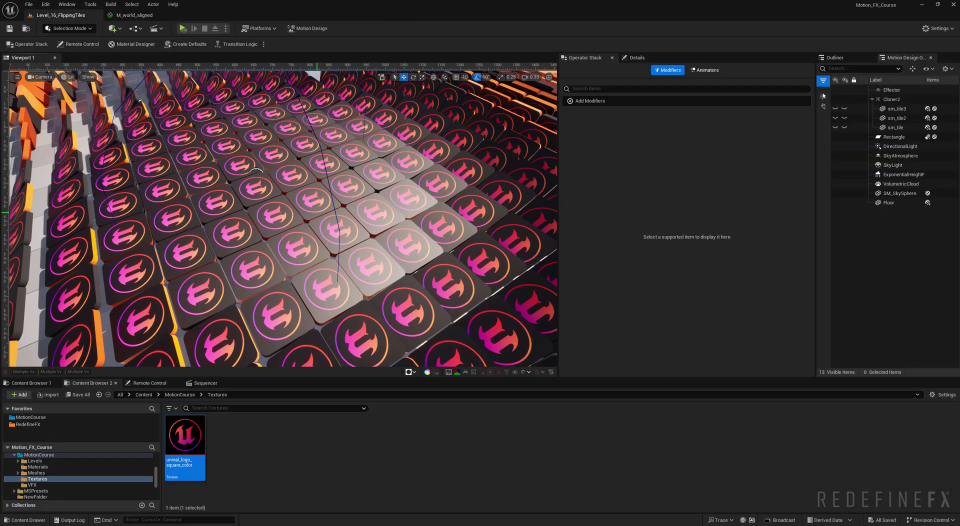